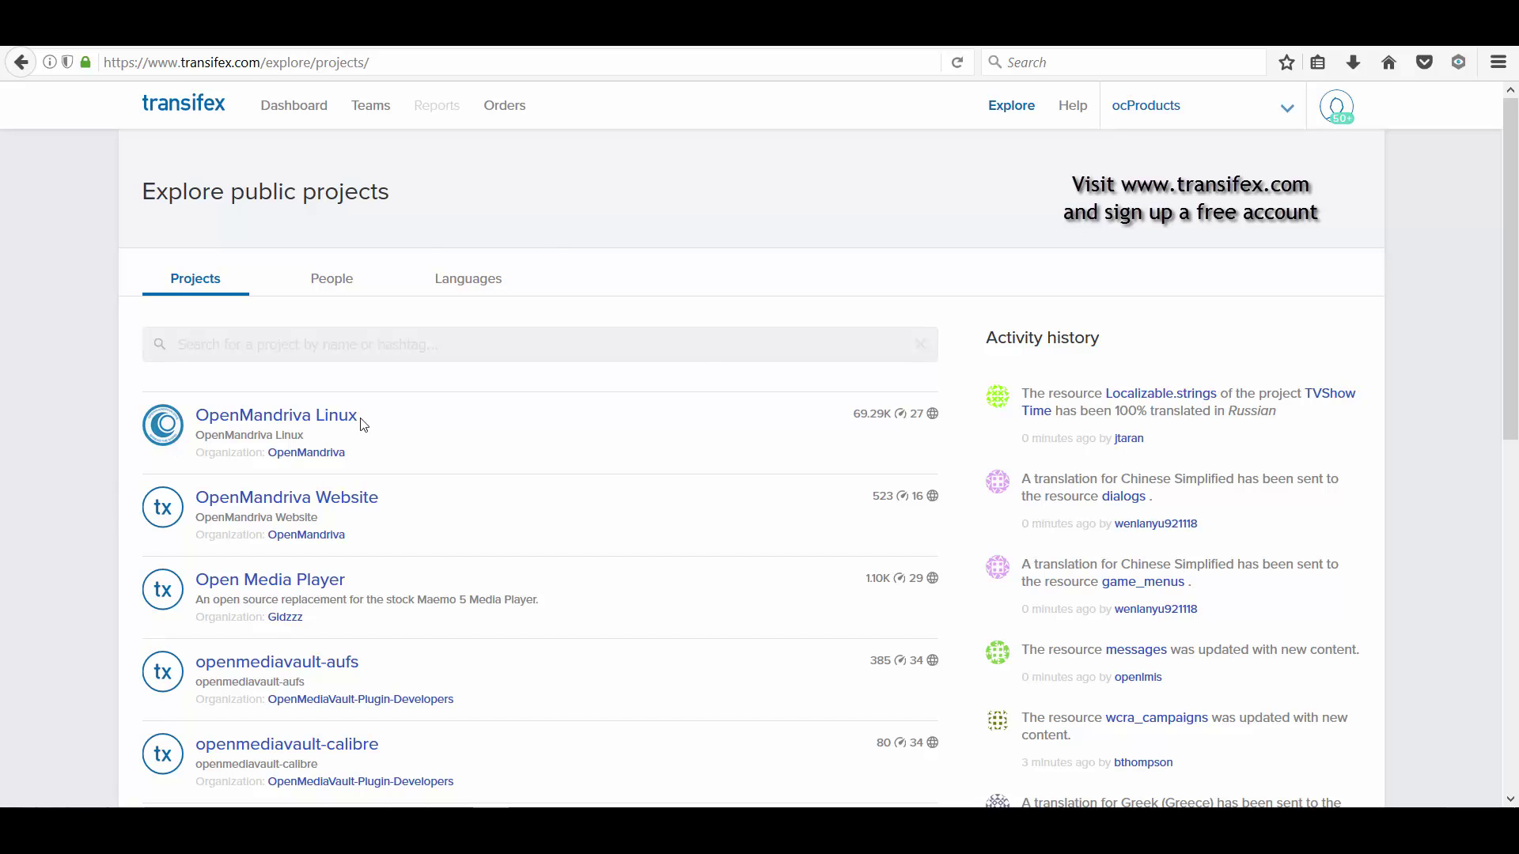
Search Transifex's public projects for 'composr' to narrow results to Composr CMS 10.
{"action": "left_click", "coordinate": [210, 344]}
{"action": "type", "text": "composr"}
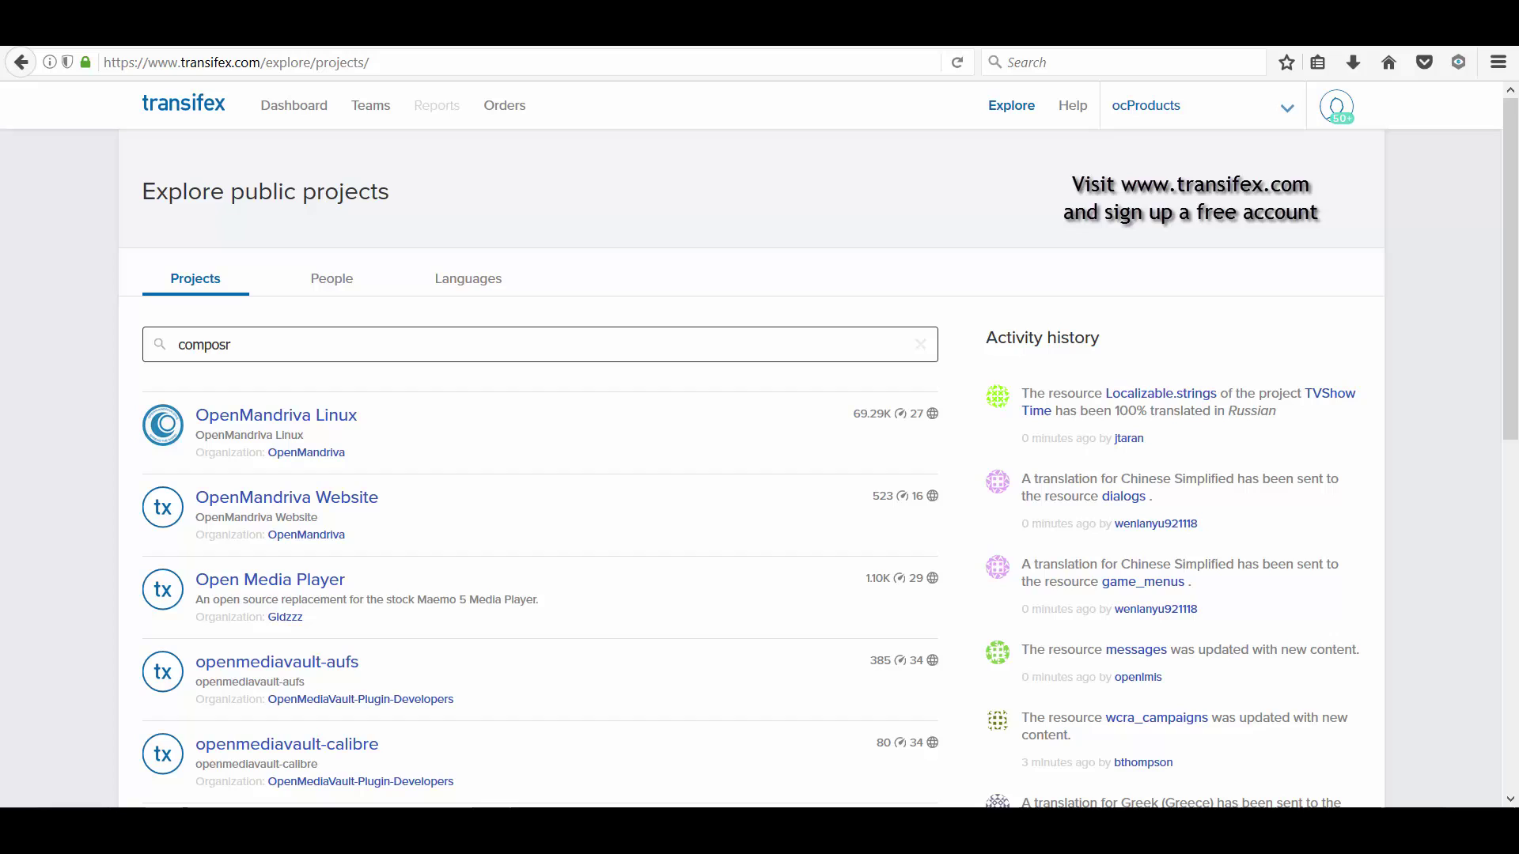
{"action": "key", "text": "Return"}
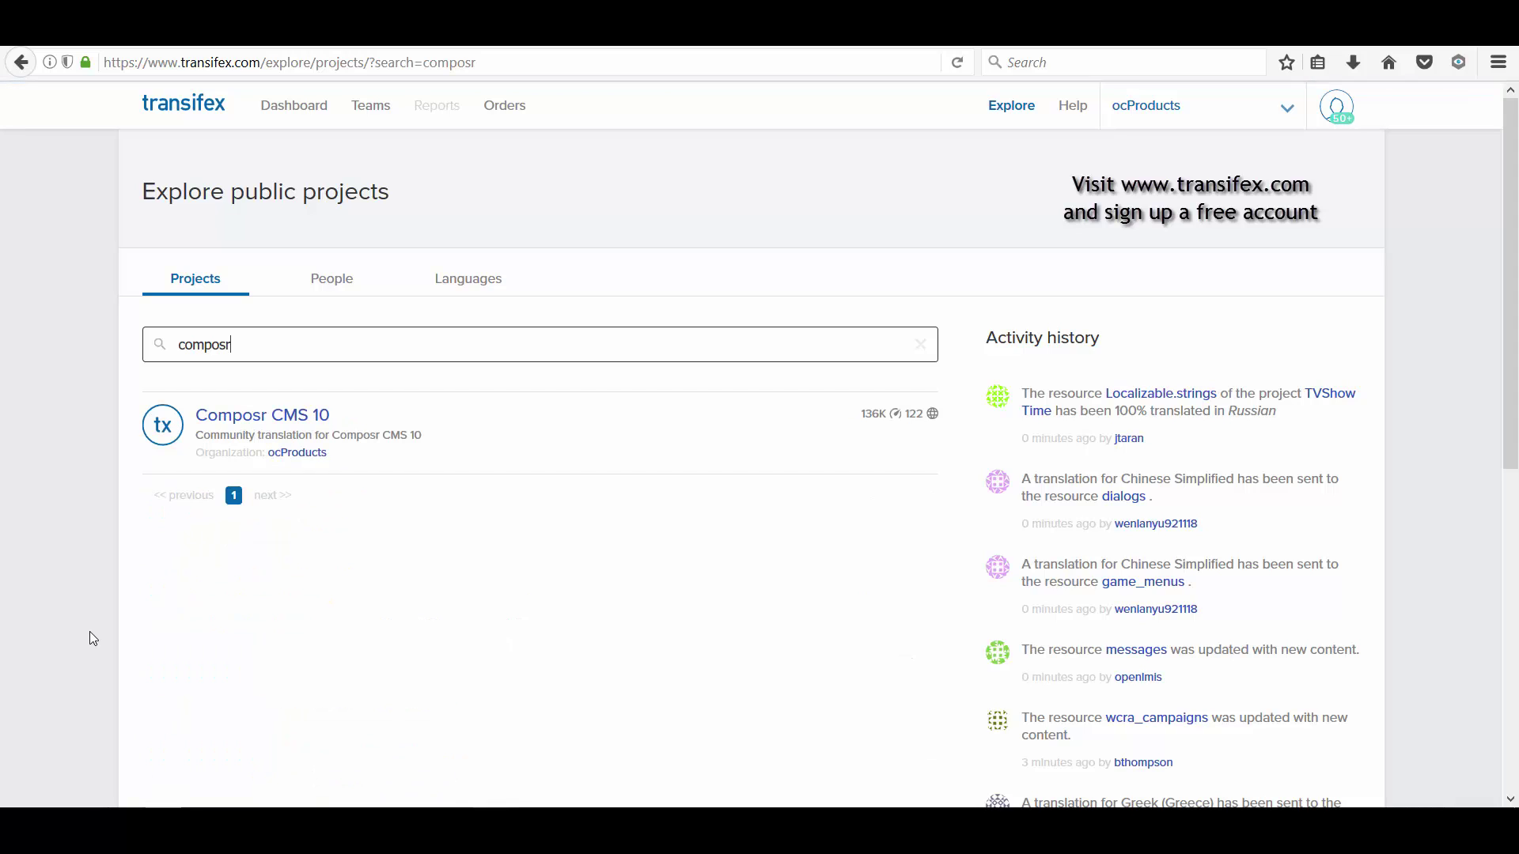
Open the Composr CMS 10 project by ocProducts from the search results.
{"action": "left_click", "coordinate": [248, 423]}
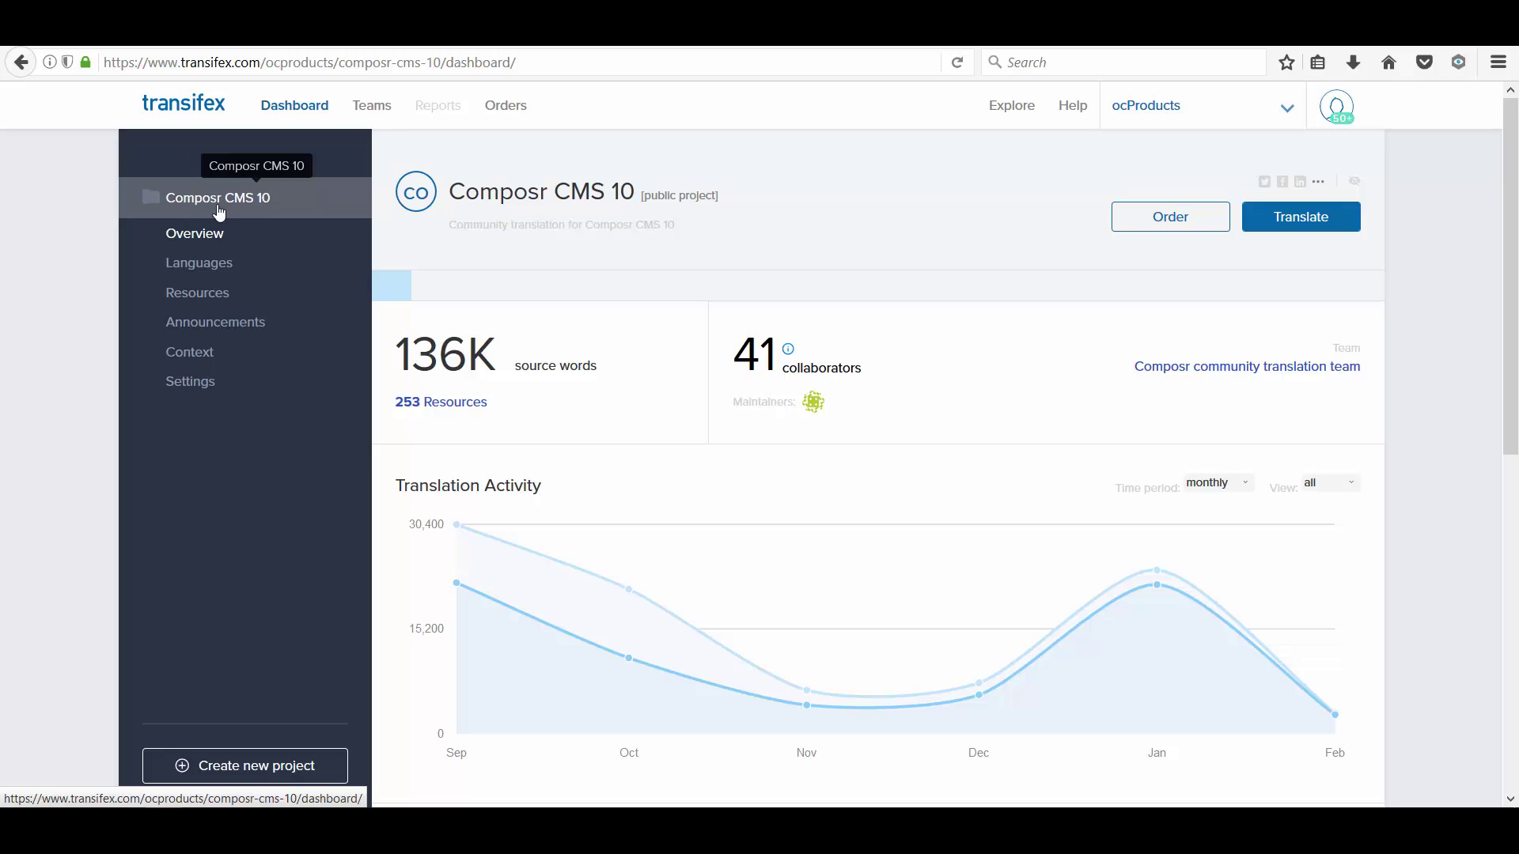
Show the project's Languages page and scroll through its 121 languages' progress.
{"action": "left_click", "coordinate": [197, 271]}
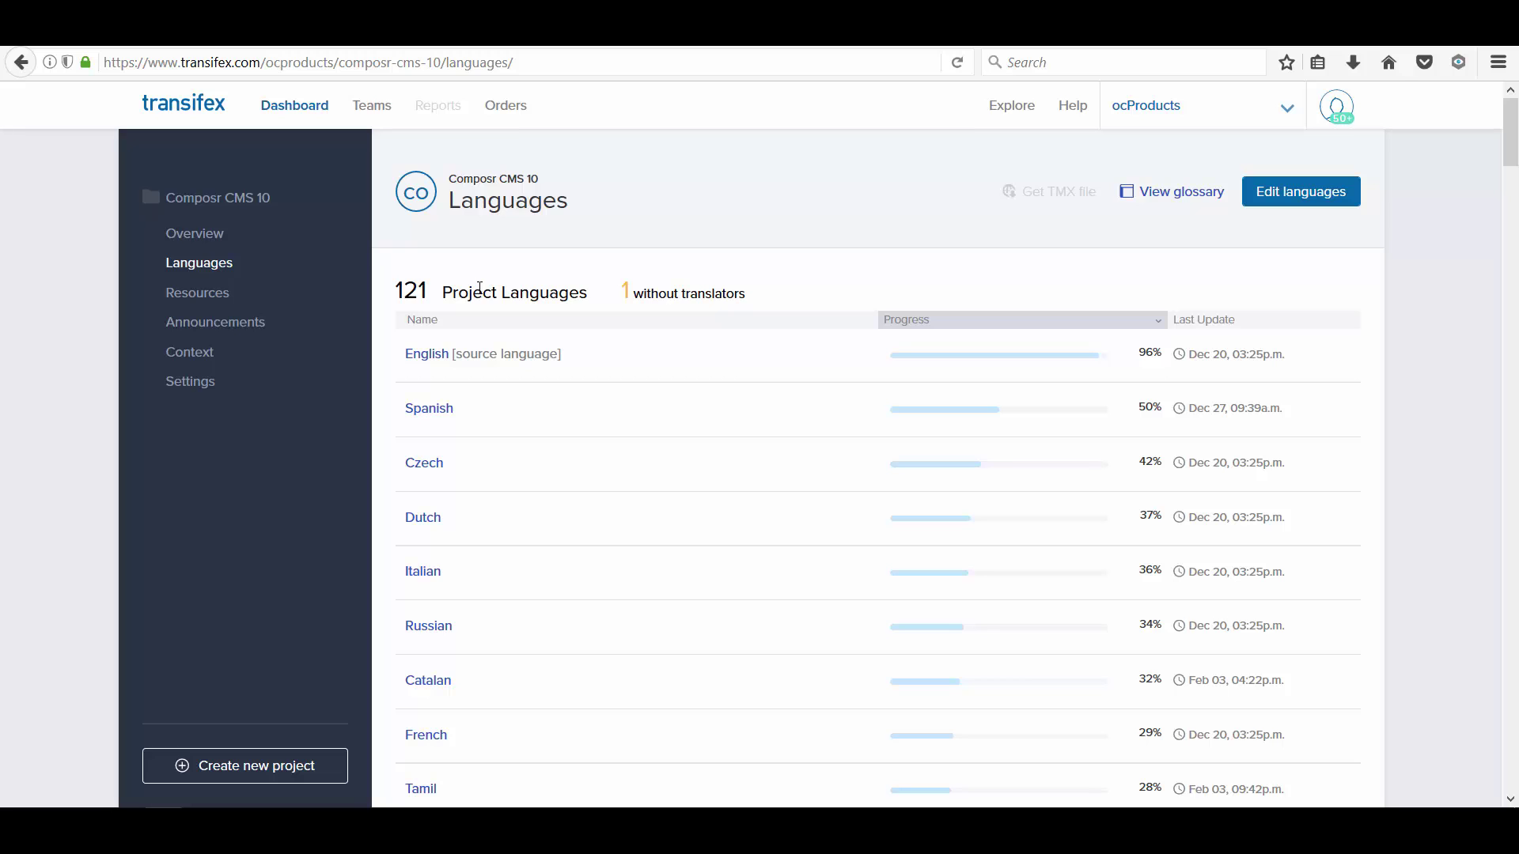
{"action": "scroll", "coordinate": [470, 317], "scroll_direction": "down", "scroll_amount": 7}
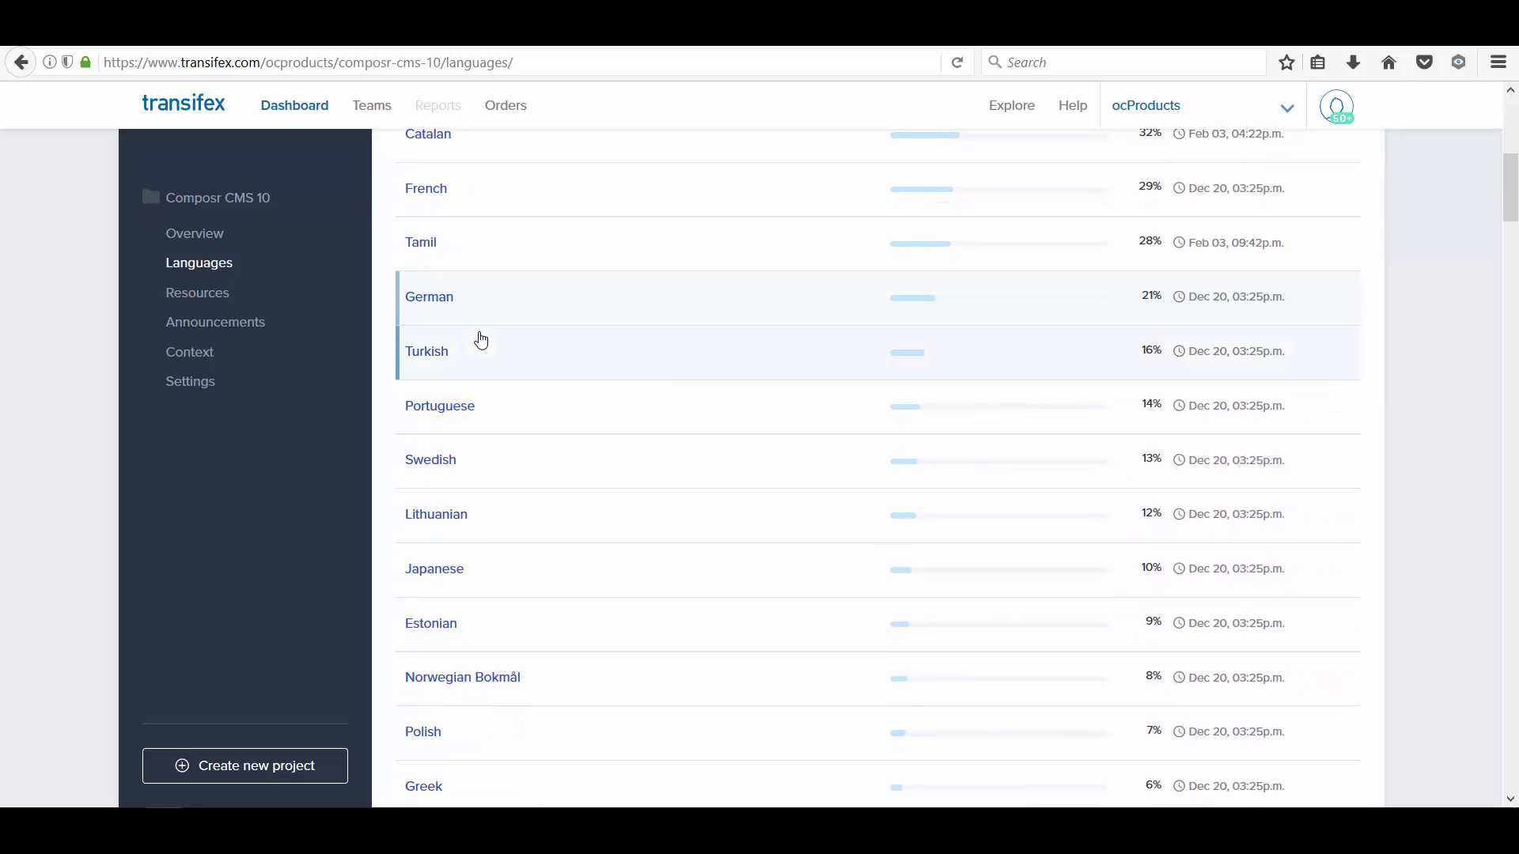
{"action": "scroll", "coordinate": [482, 342], "scroll_direction": "down", "scroll_amount": 5}
{"action": "scroll", "coordinate": [632, 340], "scroll_direction": "up", "scroll_amount": 10}
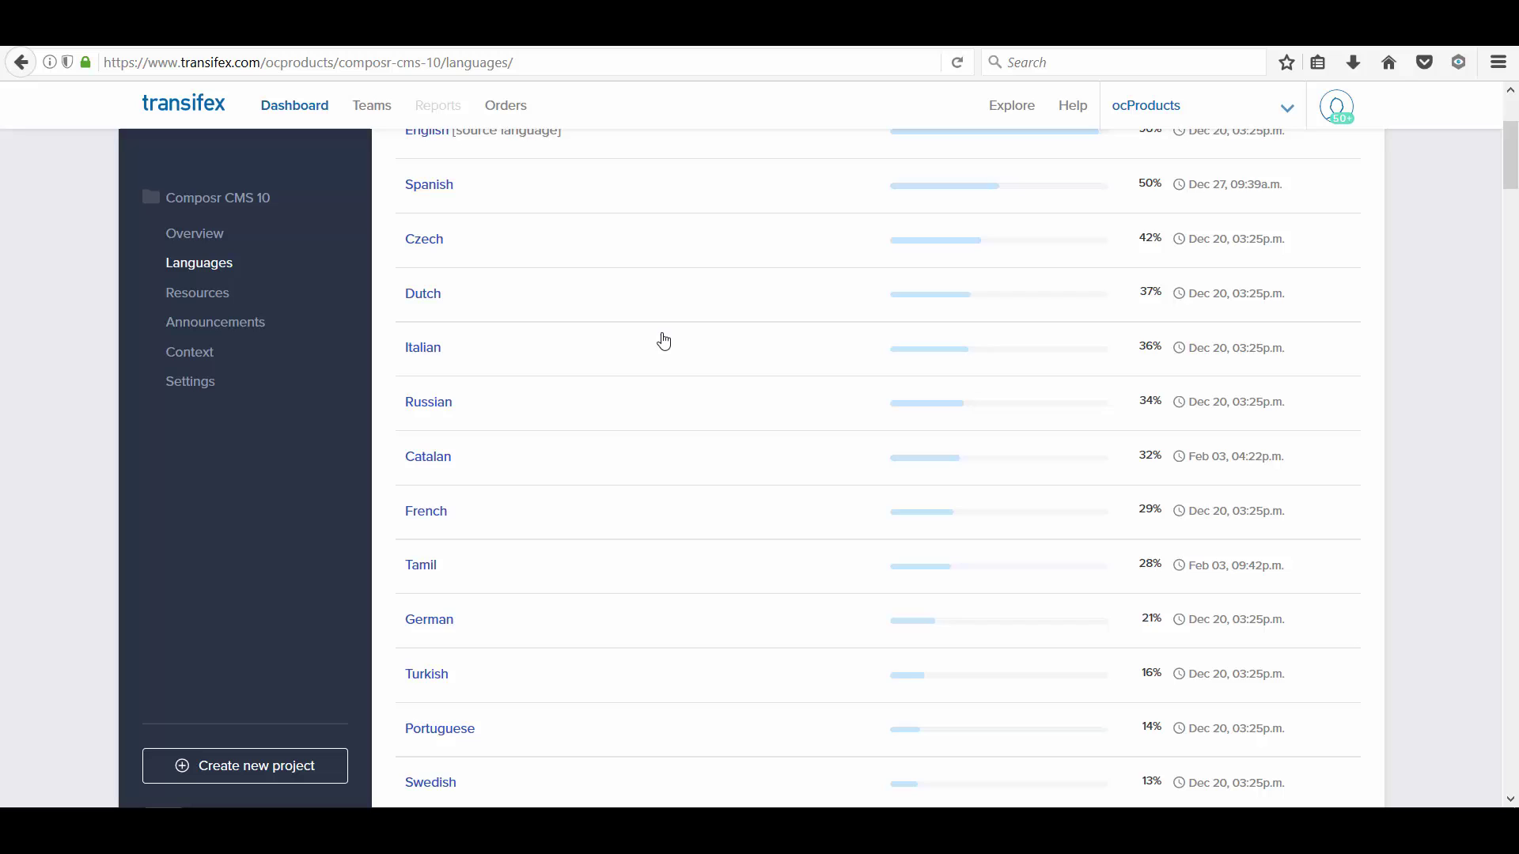
Open the Tamil translation and sort its resources by priority, most urgent first.
{"action": "left_click", "coordinate": [424, 572]}
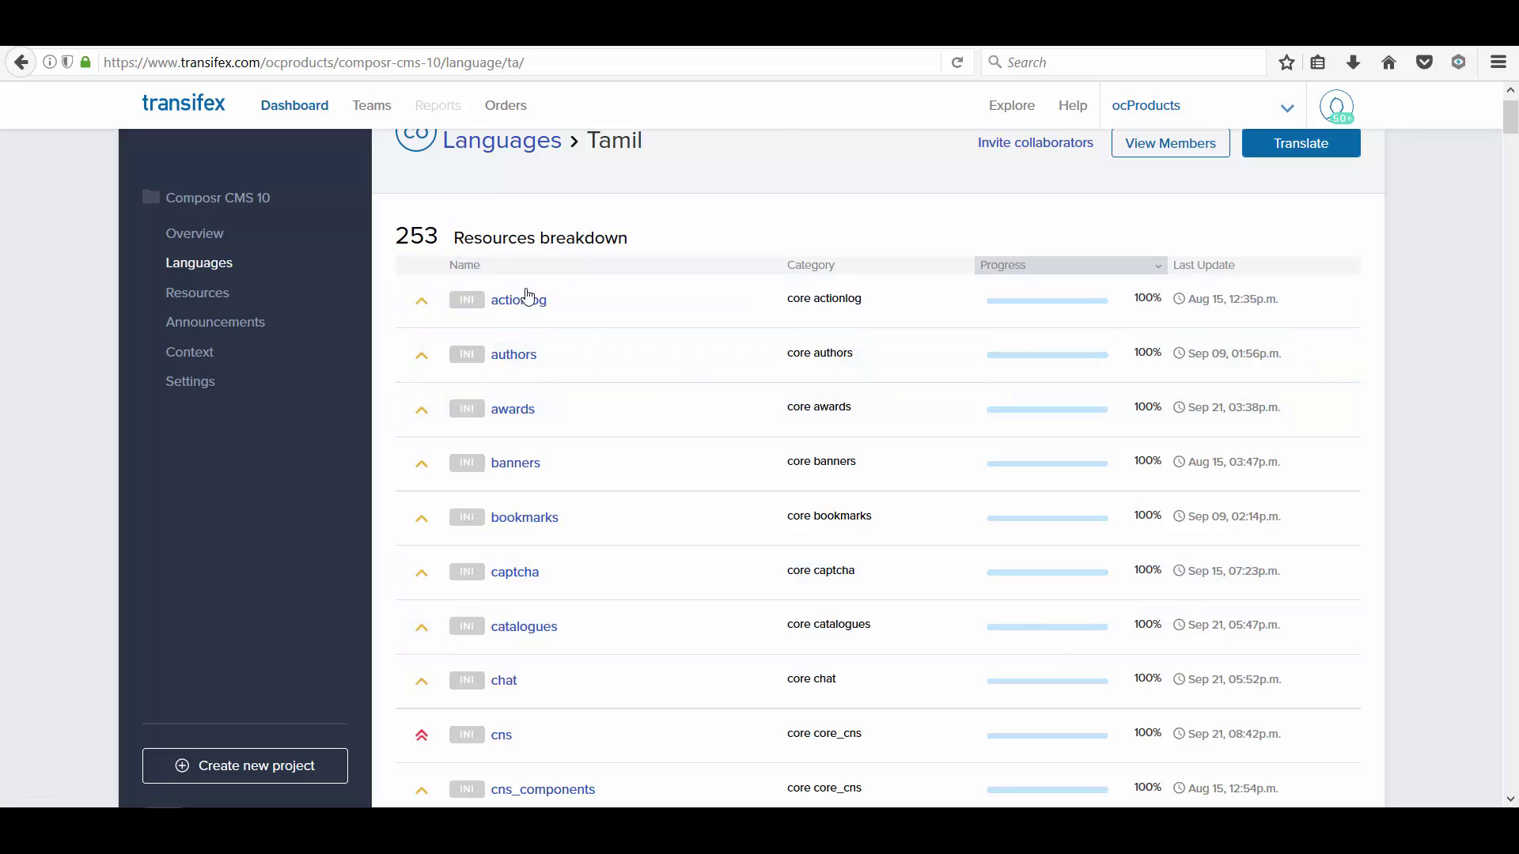
{"action": "left_click", "coordinate": [424, 273]}
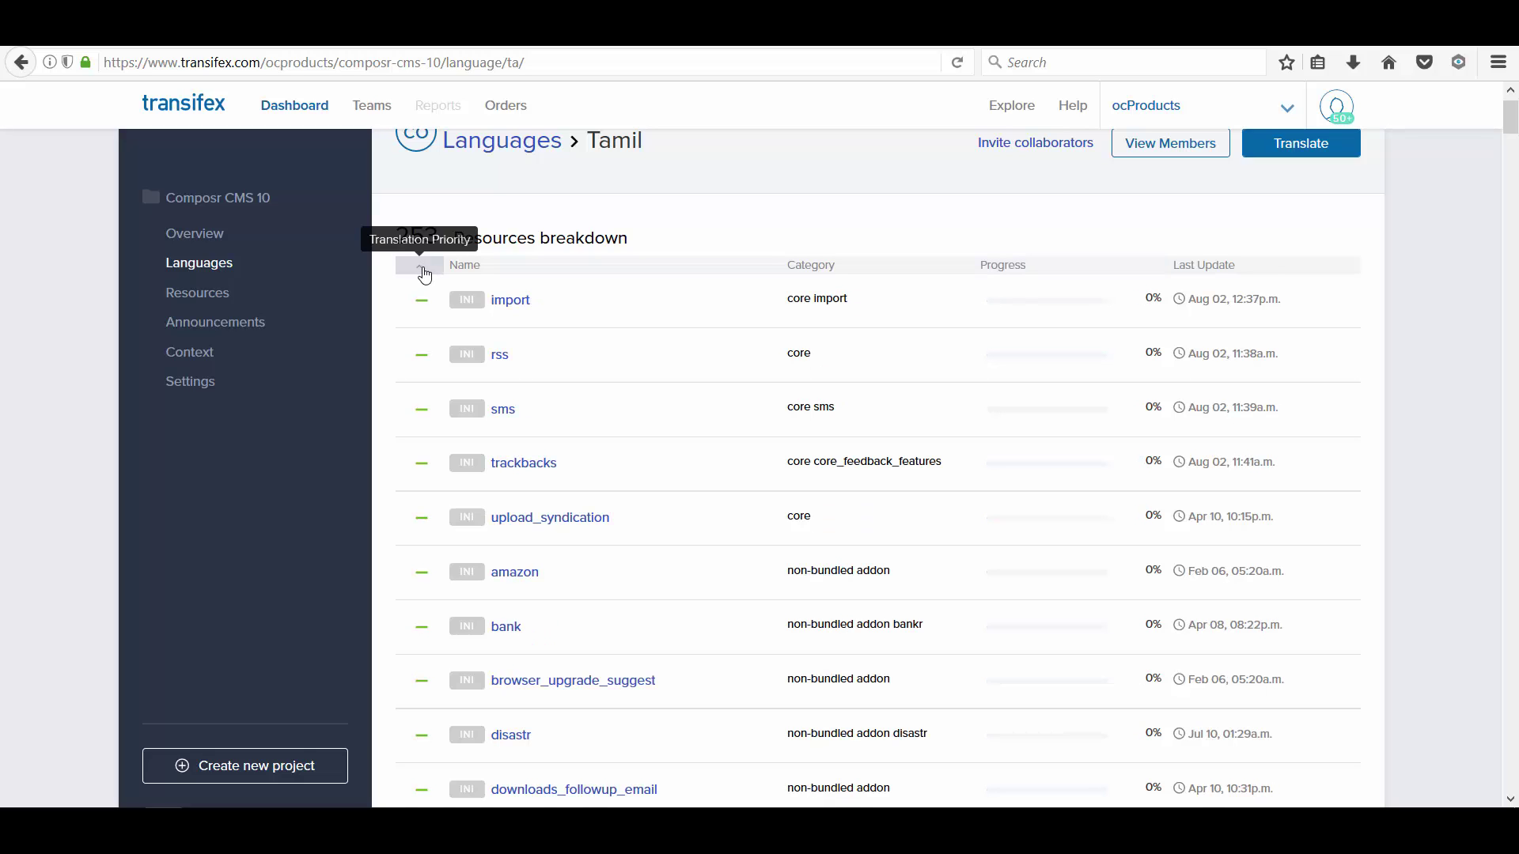
{"action": "left_click", "coordinate": [424, 273]}
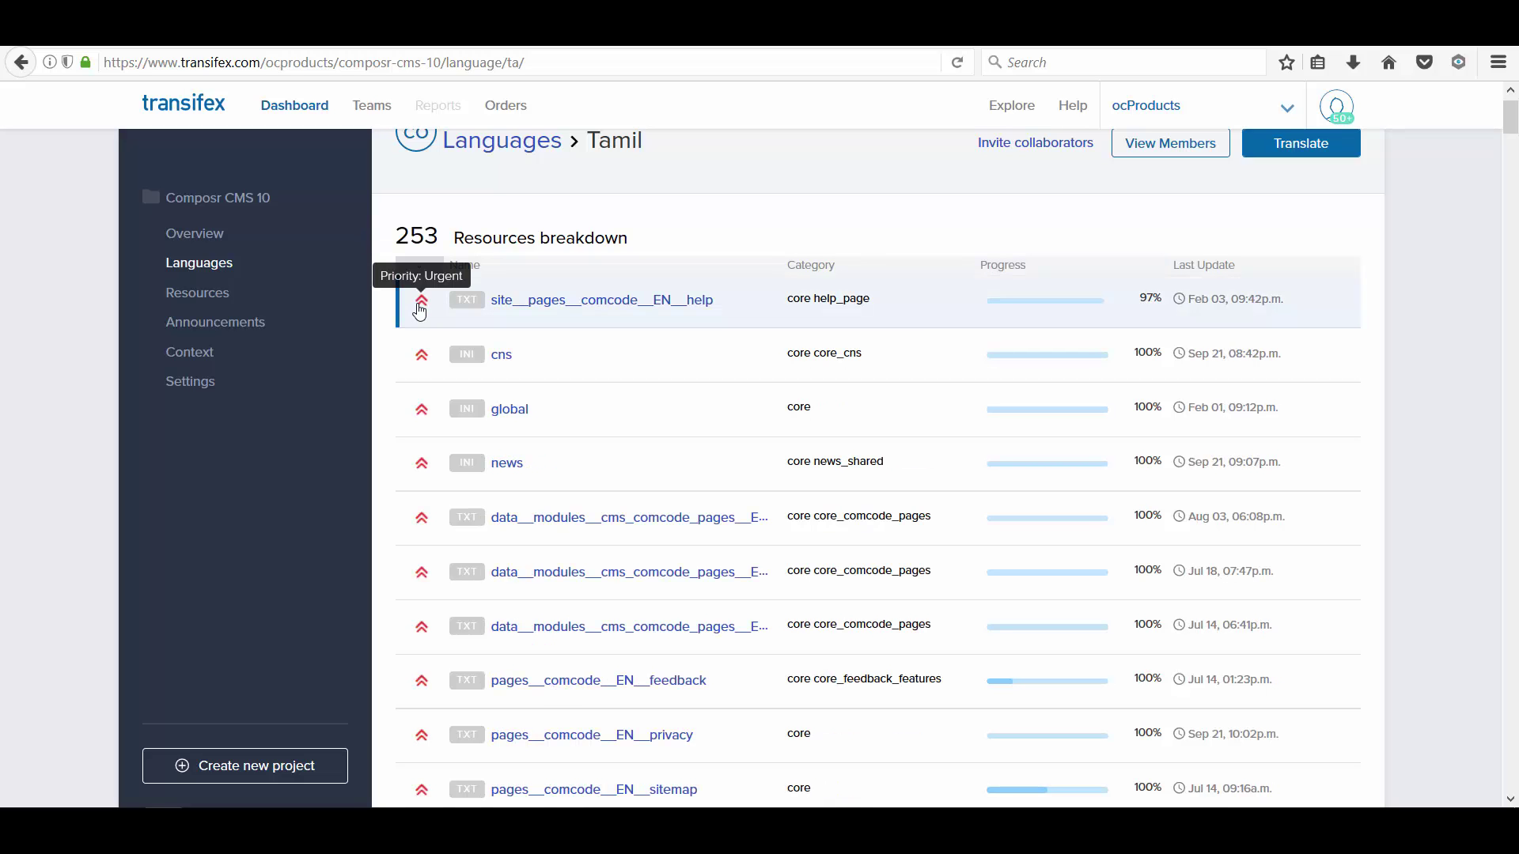
Scroll the Tamil resource list to locate the 97% help page resource.
{"action": "scroll", "coordinate": [420, 324], "scroll_direction": "down", "scroll_amount": 10}
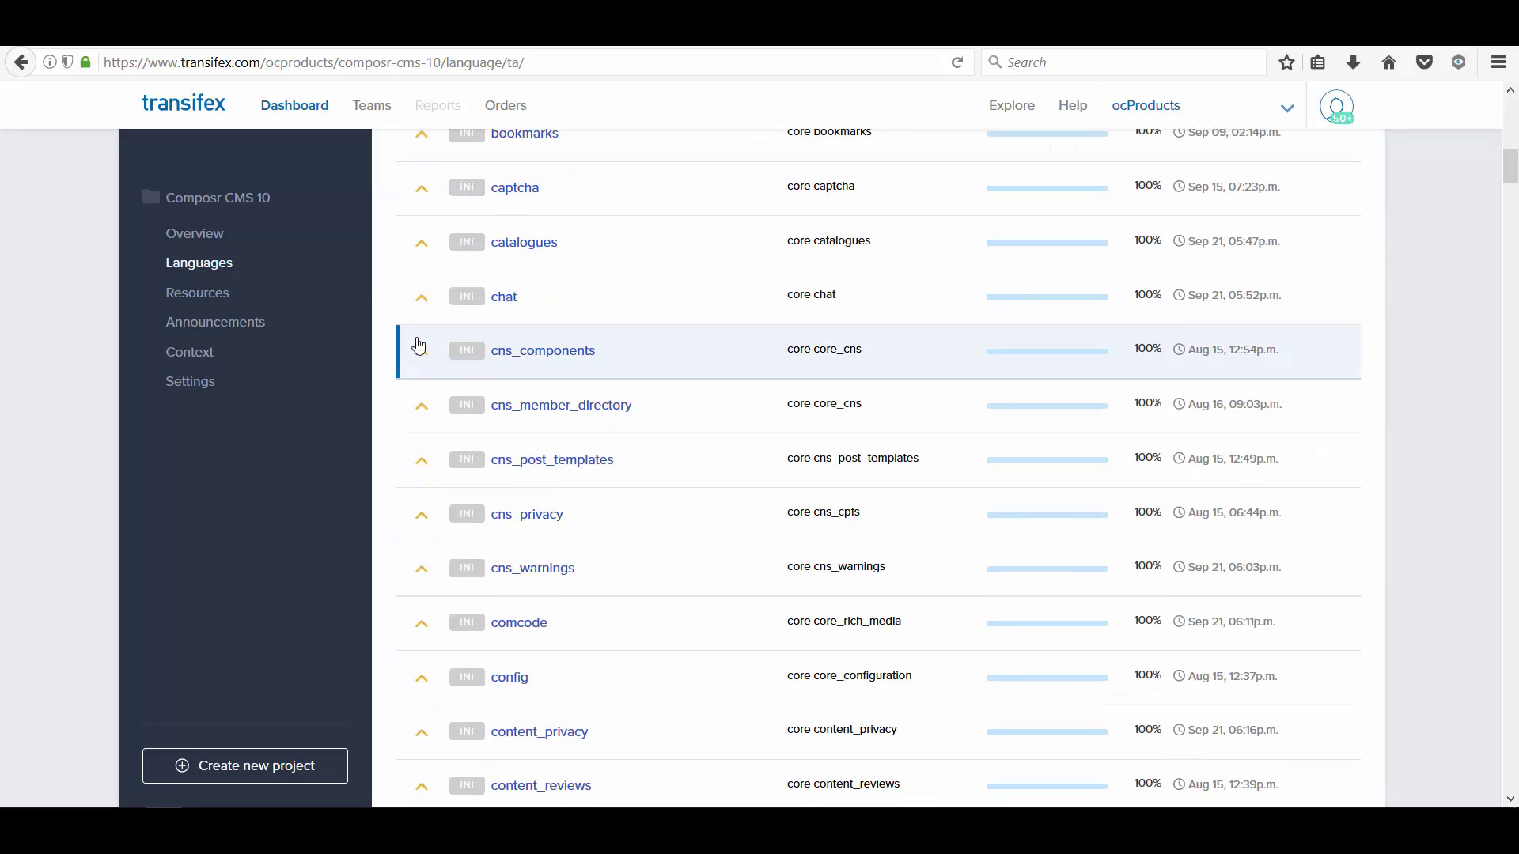
{"action": "scroll", "coordinate": [419, 348], "scroll_direction": "down", "scroll_amount": 10}
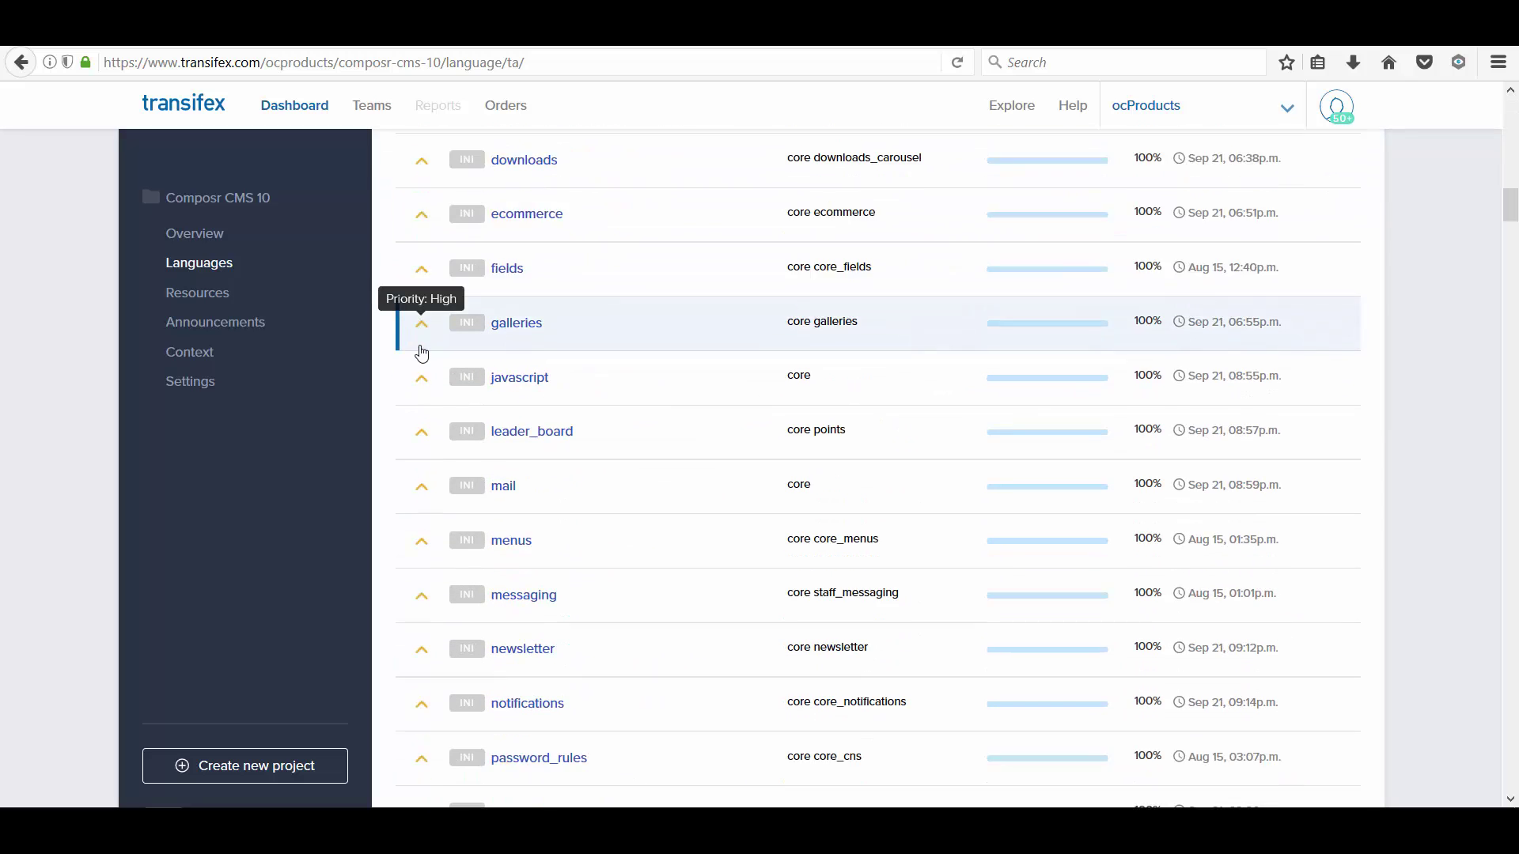
{"action": "scroll", "coordinate": [421, 352], "scroll_direction": "down", "scroll_amount": 4}
{"action": "scroll", "coordinate": [585, 354], "scroll_direction": "up", "scroll_amount": 20}
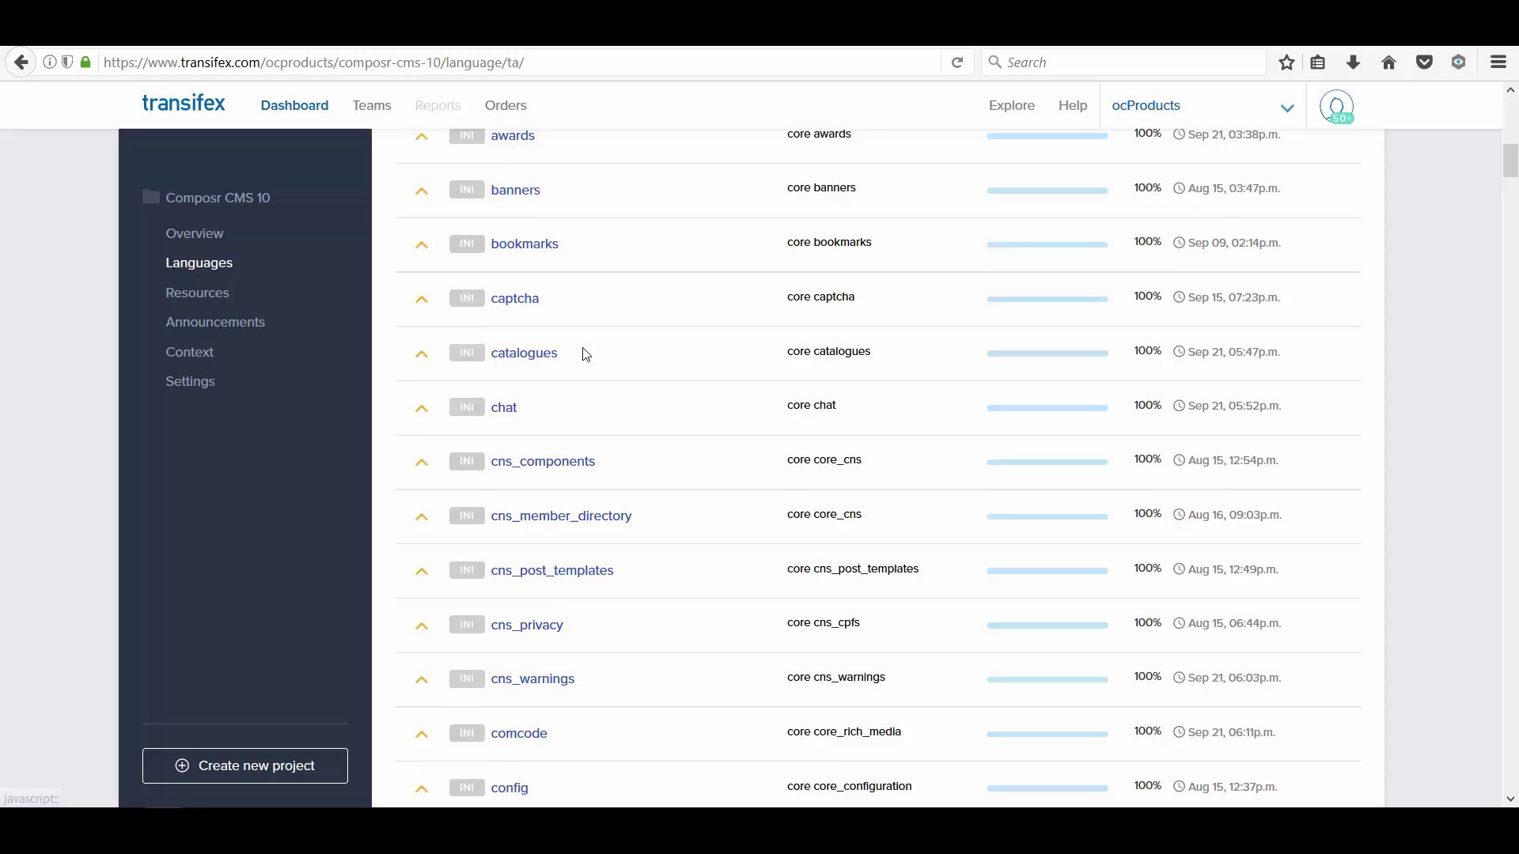
{"action": "scroll", "coordinate": [1060, 444], "scroll_direction": "up", "scroll_amount": 6}
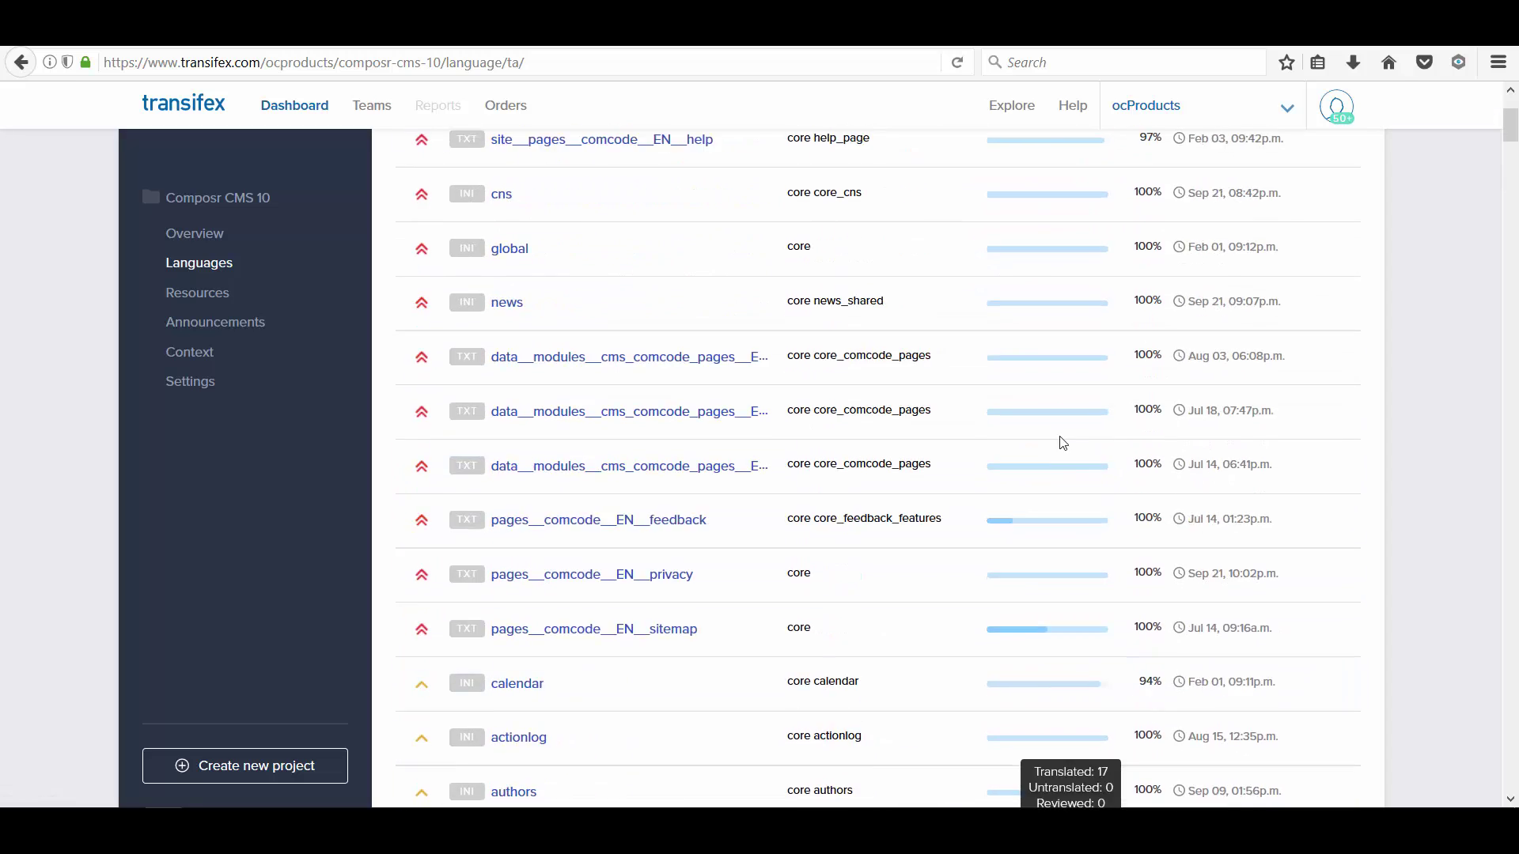
{"action": "scroll", "coordinate": [1151, 434], "scroll_direction": "down", "scroll_amount": 12}
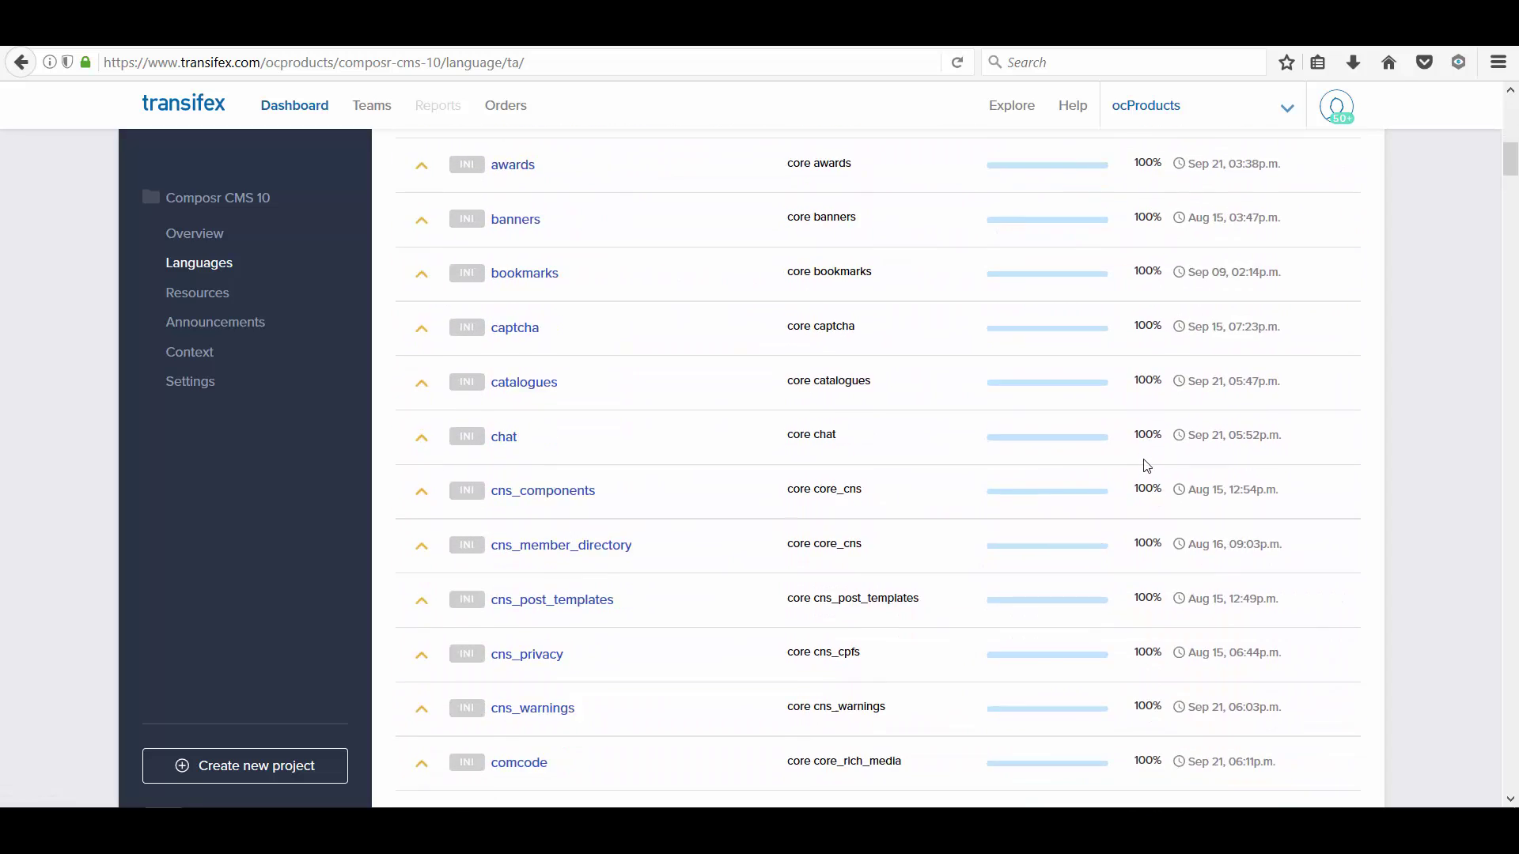
{"action": "scroll", "coordinate": [1145, 467], "scroll_direction": "down", "scroll_amount": 7}
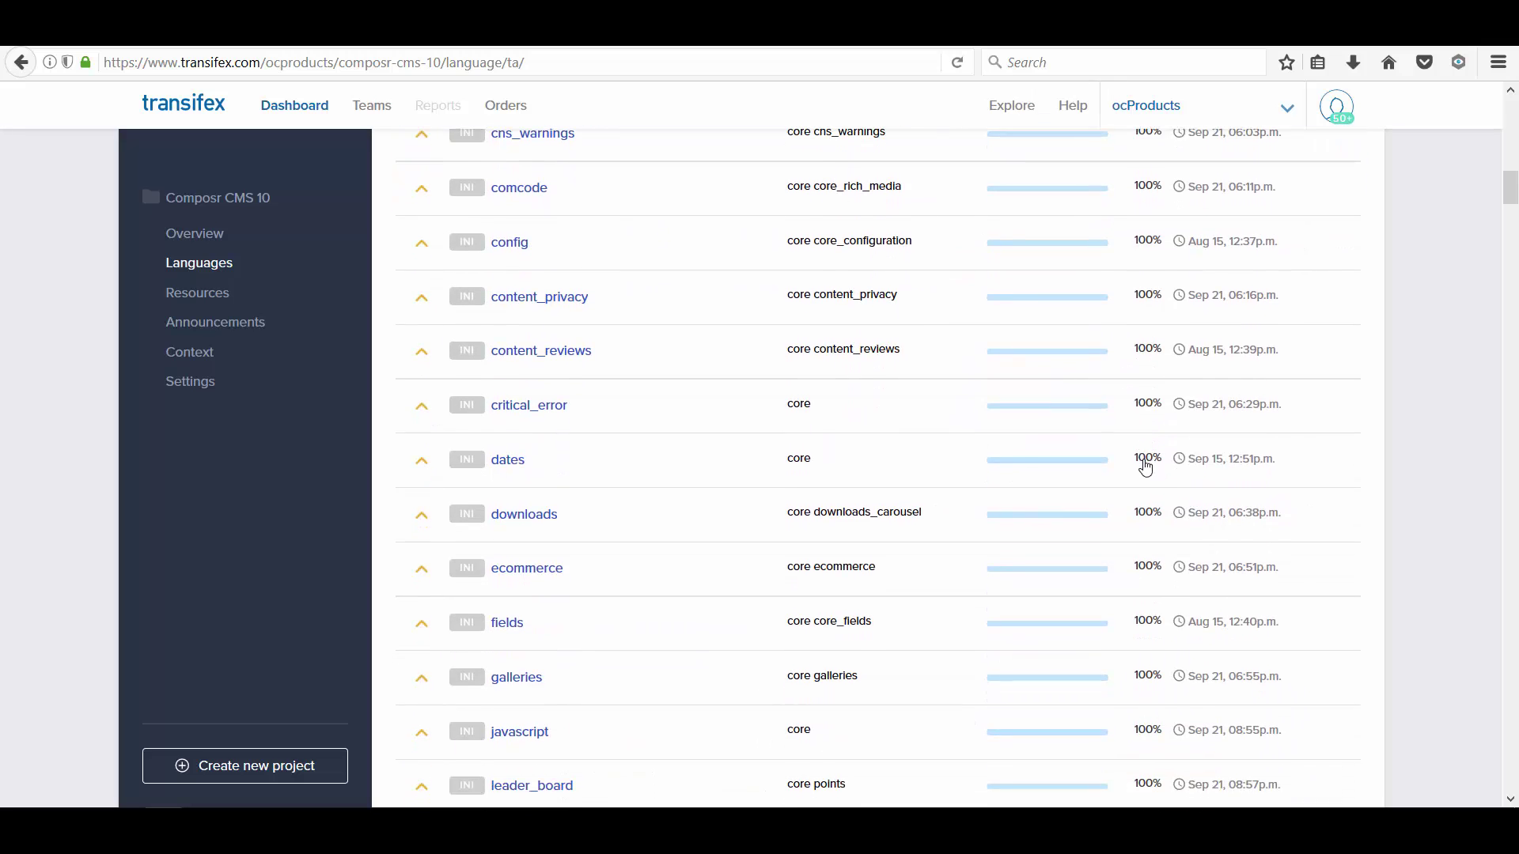
{"action": "scroll", "coordinate": [1146, 467], "scroll_direction": "down", "scroll_amount": 7}
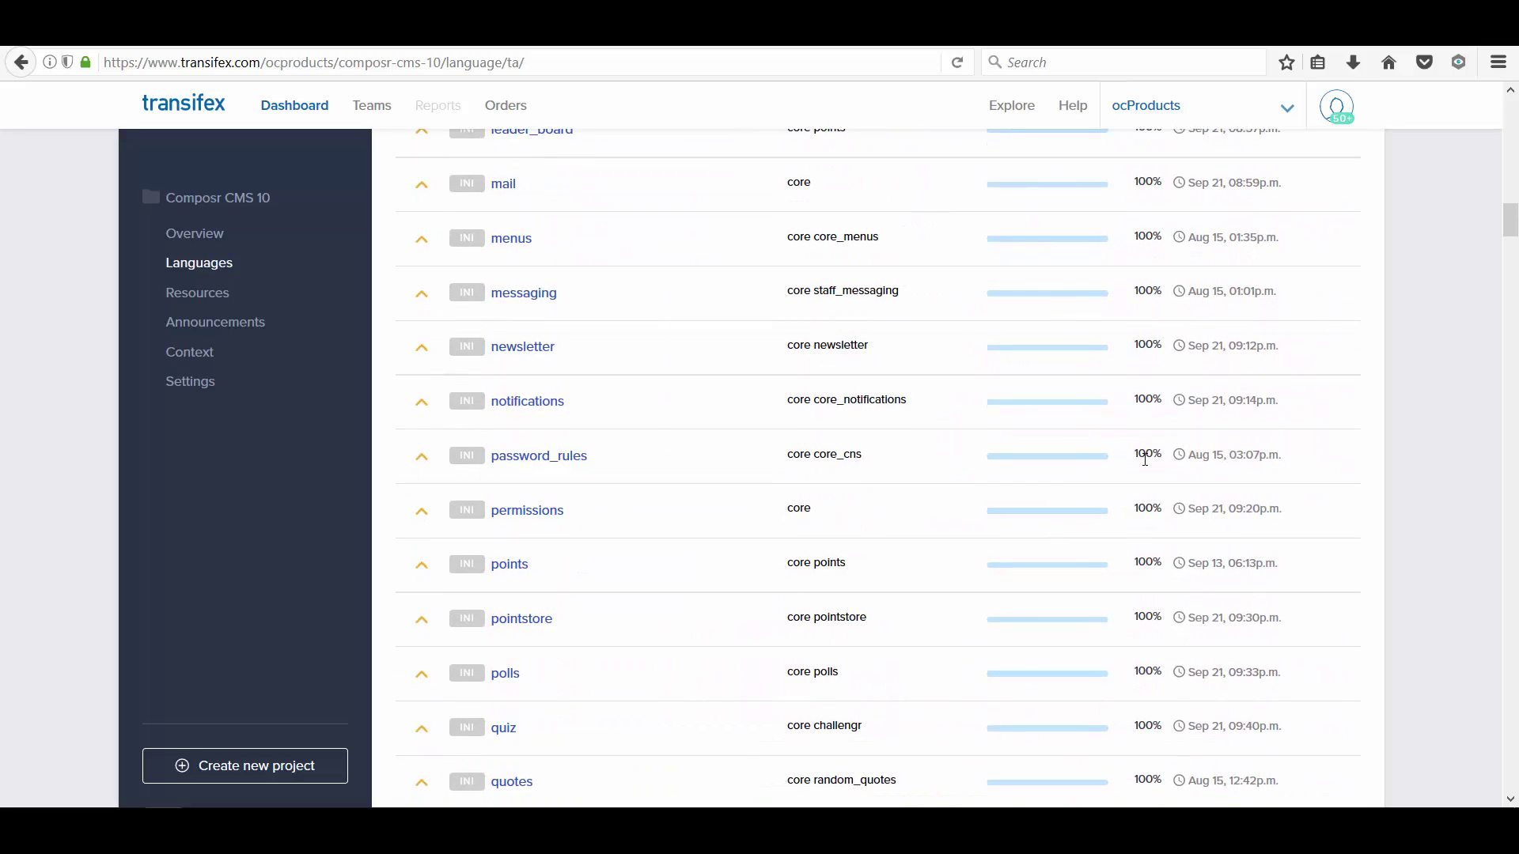
{"action": "scroll", "coordinate": [1146, 458], "scroll_direction": "down", "scroll_amount": 3}
{"action": "scroll", "coordinate": [1143, 461], "scroll_direction": "up", "scroll_amount": 20}
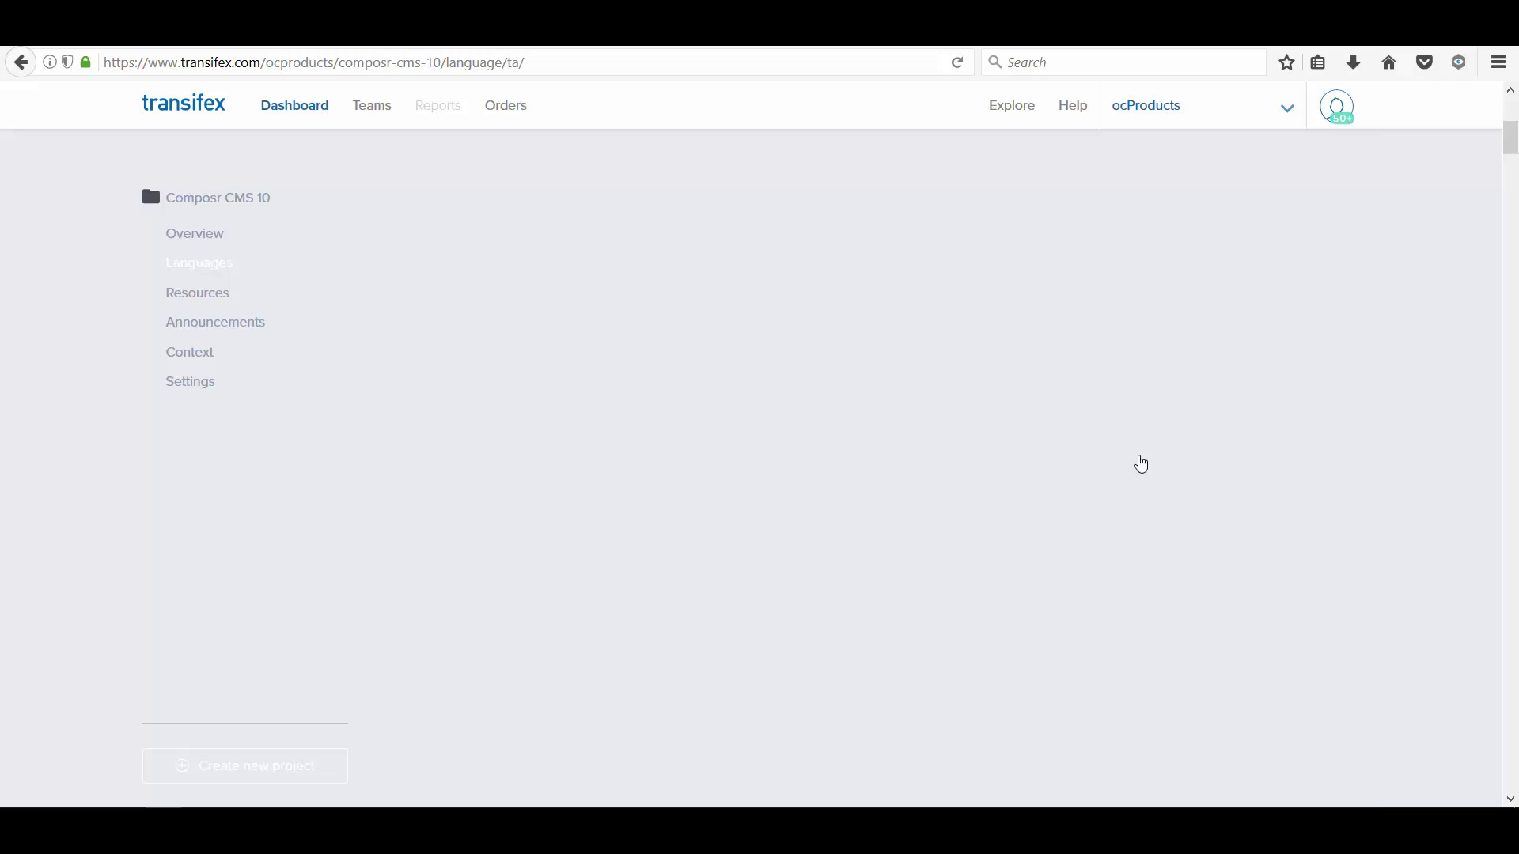
{"action": "scroll", "coordinate": [1127, 461], "scroll_direction": "up", "scroll_amount": 2}
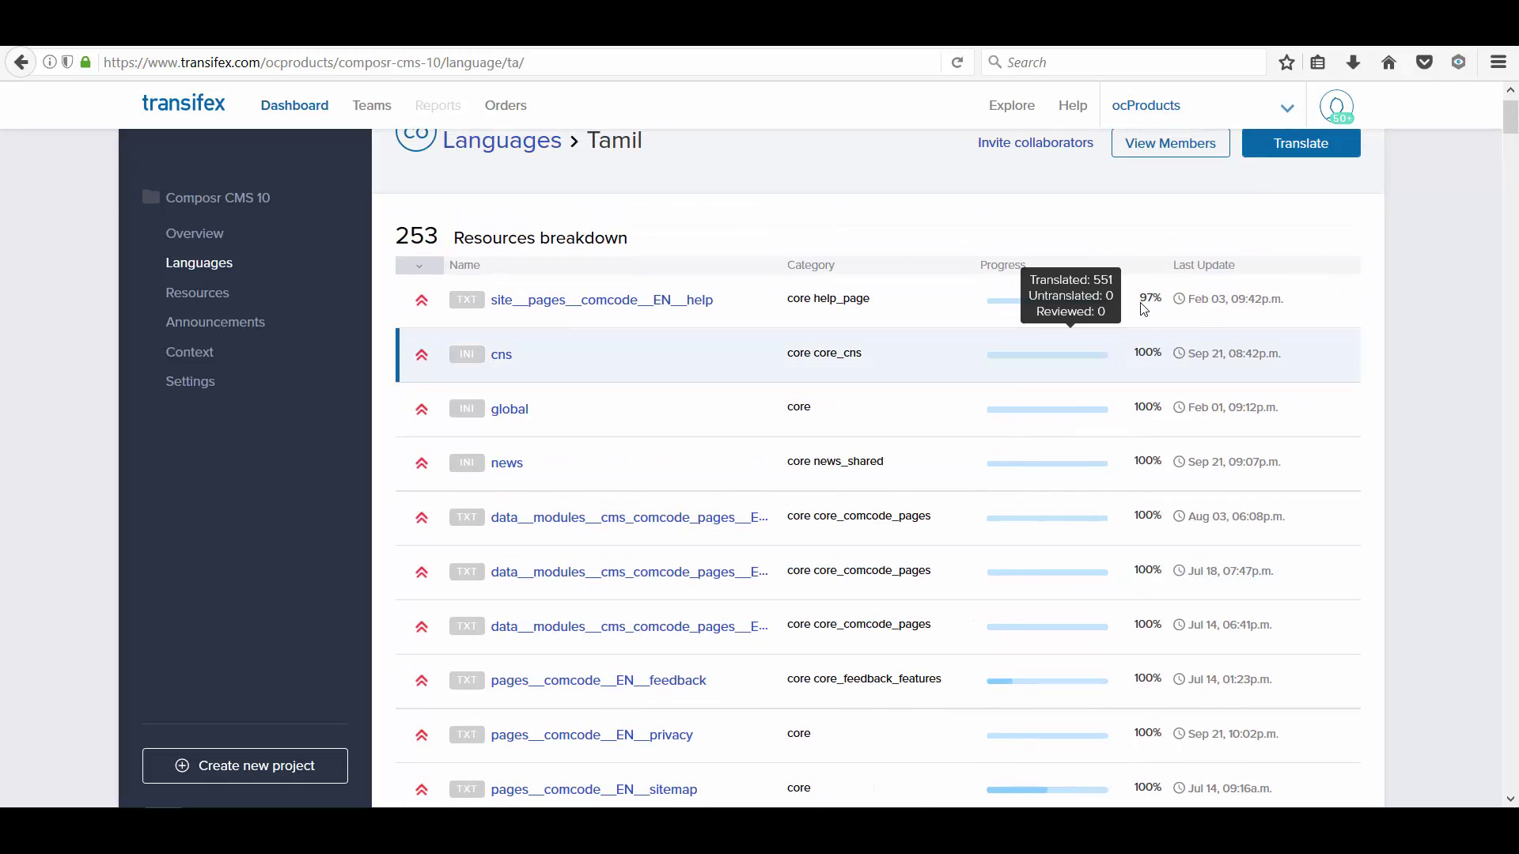
{"action": "mouse_move", "coordinate": [1140, 308]}
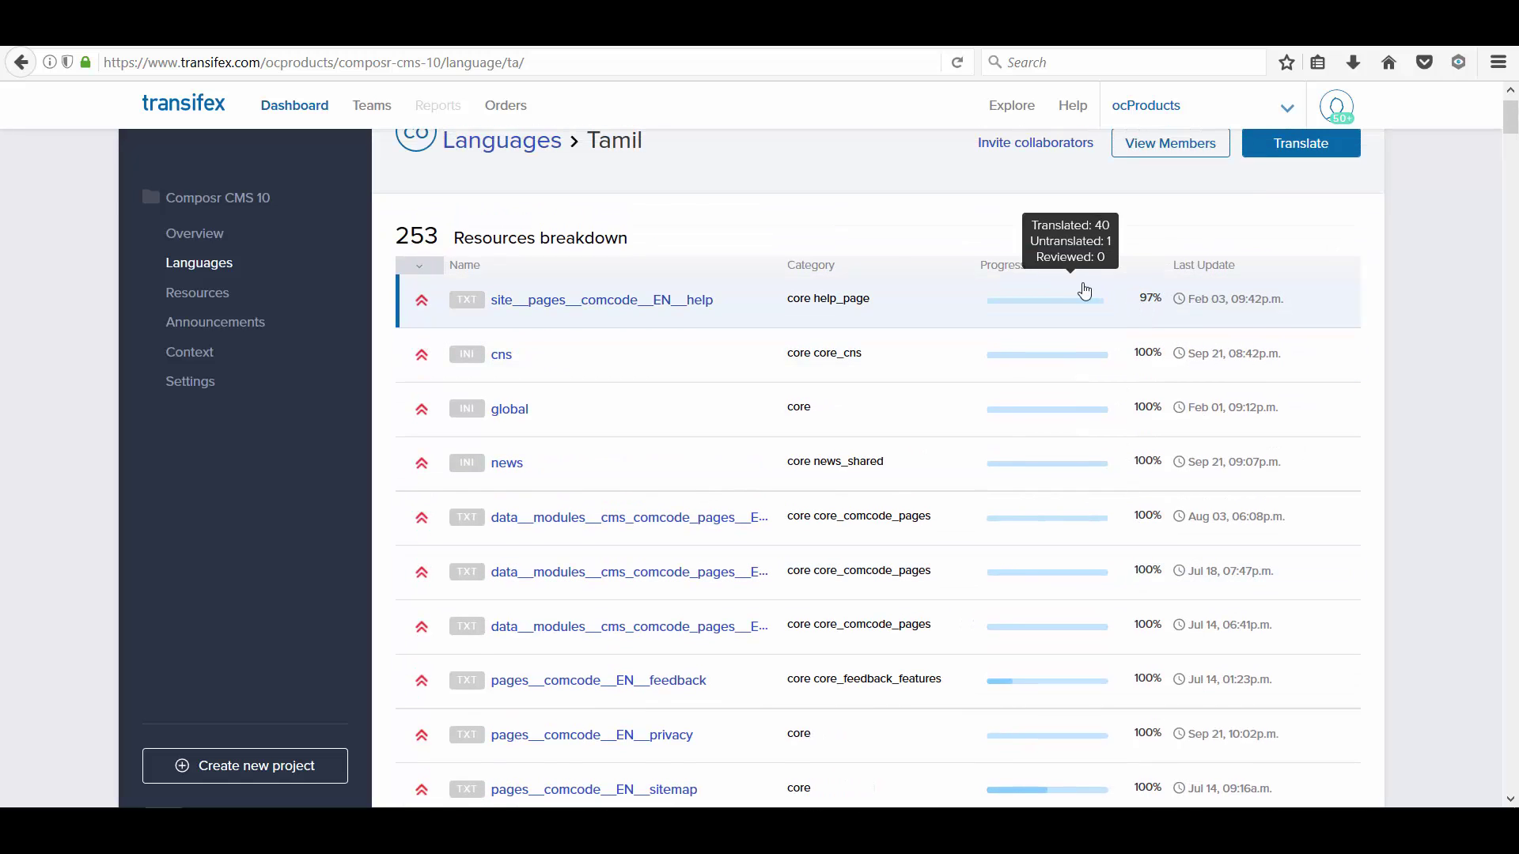
Open the Tamil details of the site__pages__comcode__EN__help resource.
{"action": "left_click", "coordinate": [988, 308]}
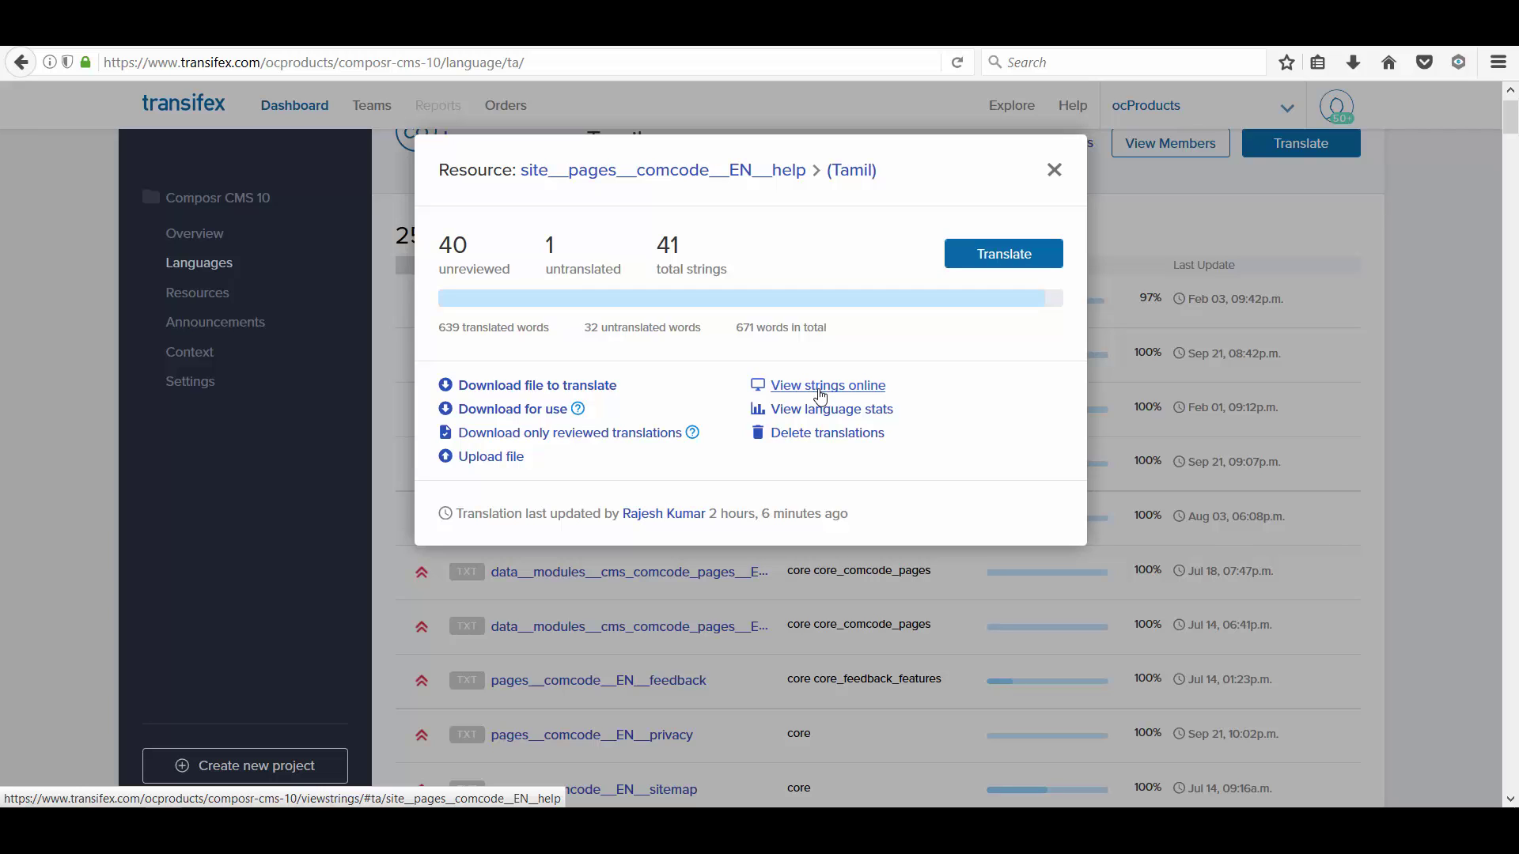
List the help resource's 41 English-to-Tamil strings and scroll through them.
{"action": "left_click", "coordinate": [820, 395]}
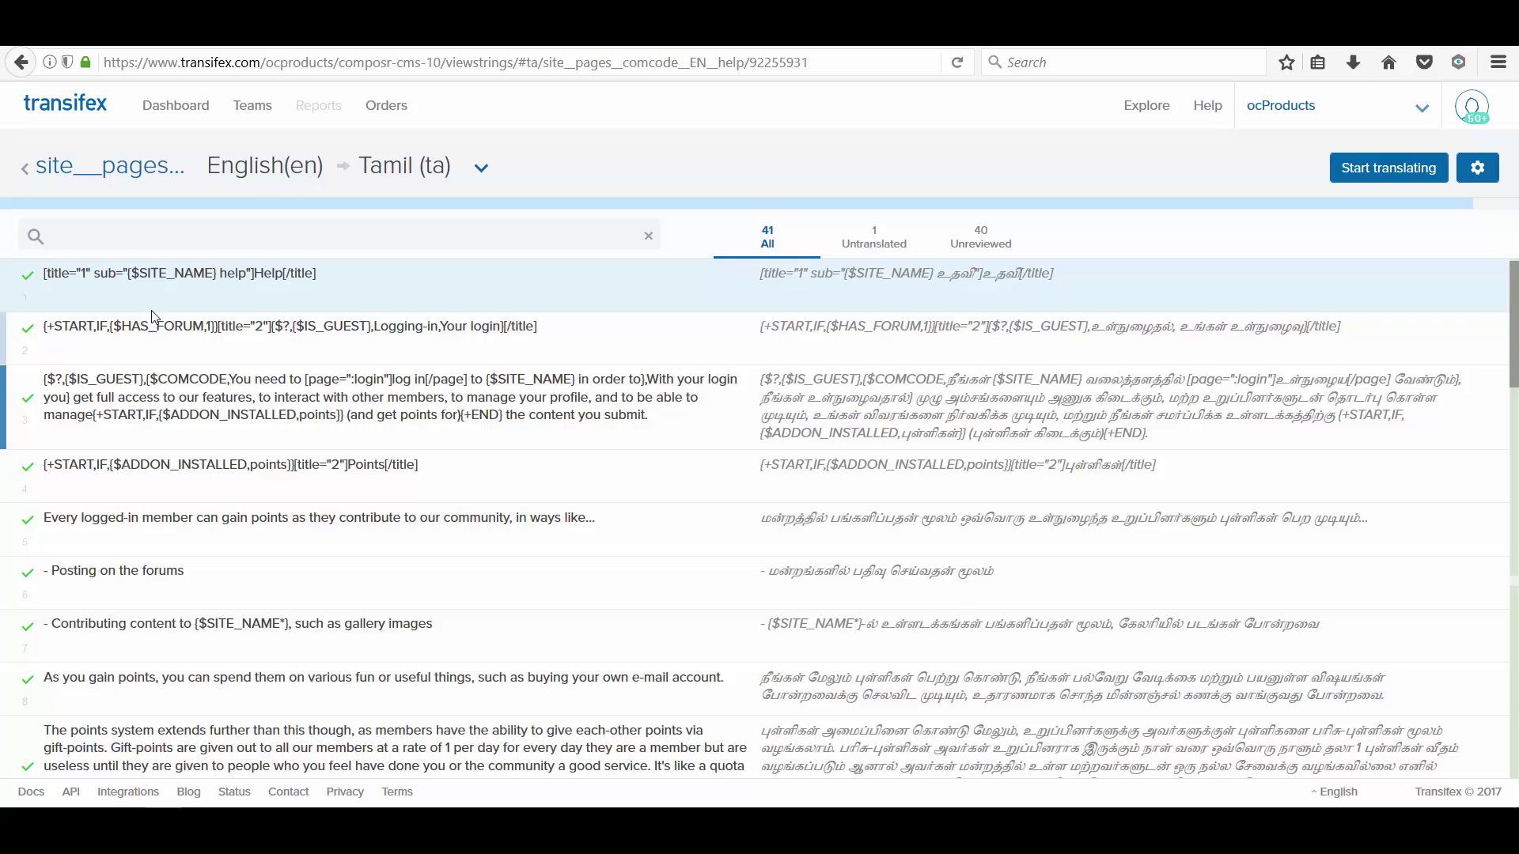
{"action": "scroll", "coordinate": [164, 309], "scroll_direction": "down", "scroll_amount": 5}
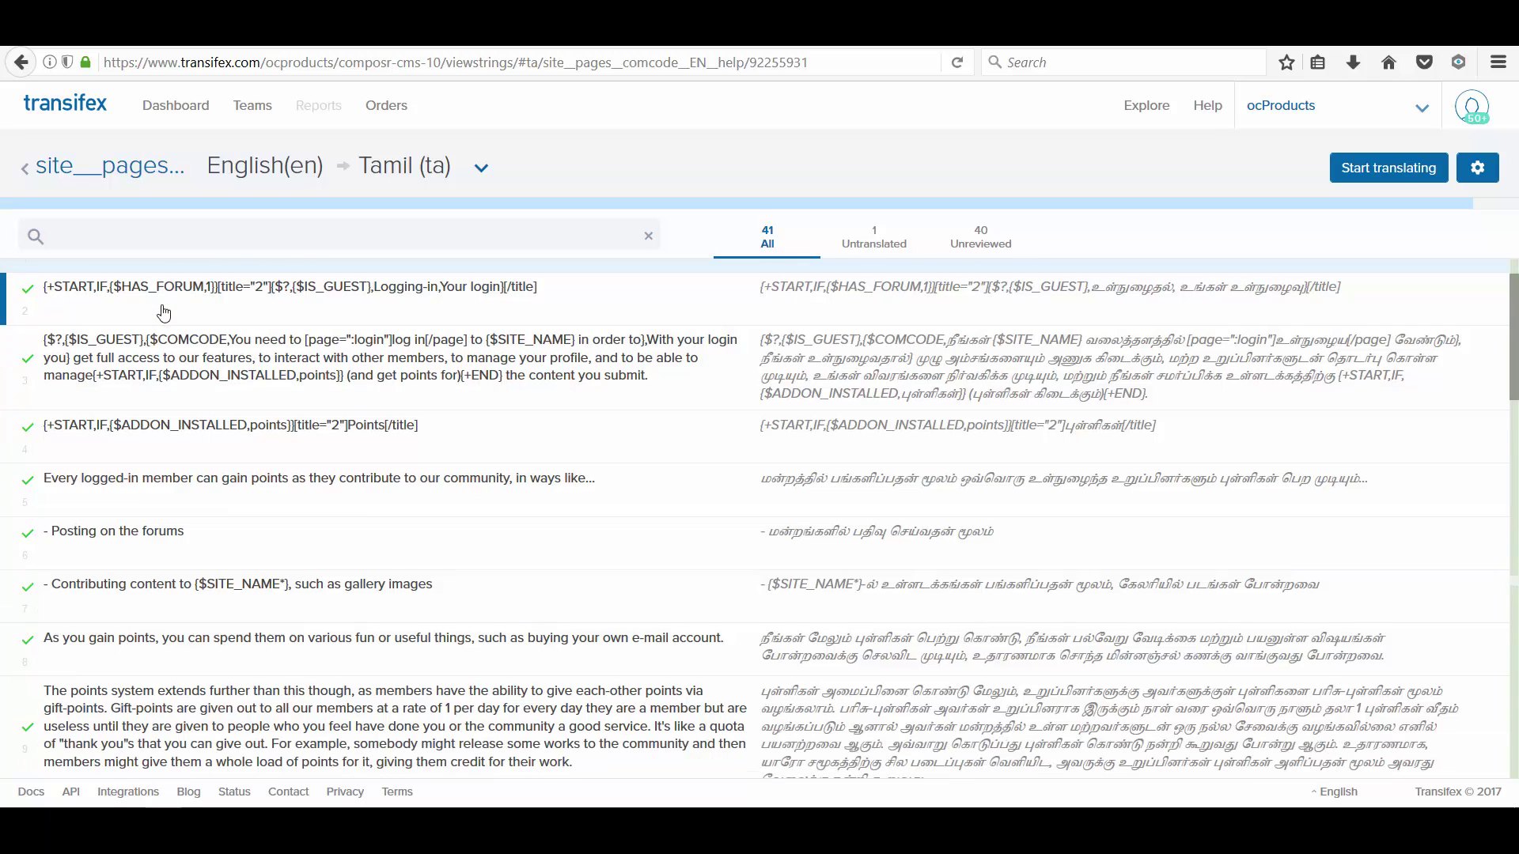
{"action": "scroll", "coordinate": [164, 336], "scroll_direction": "down", "scroll_amount": 5}
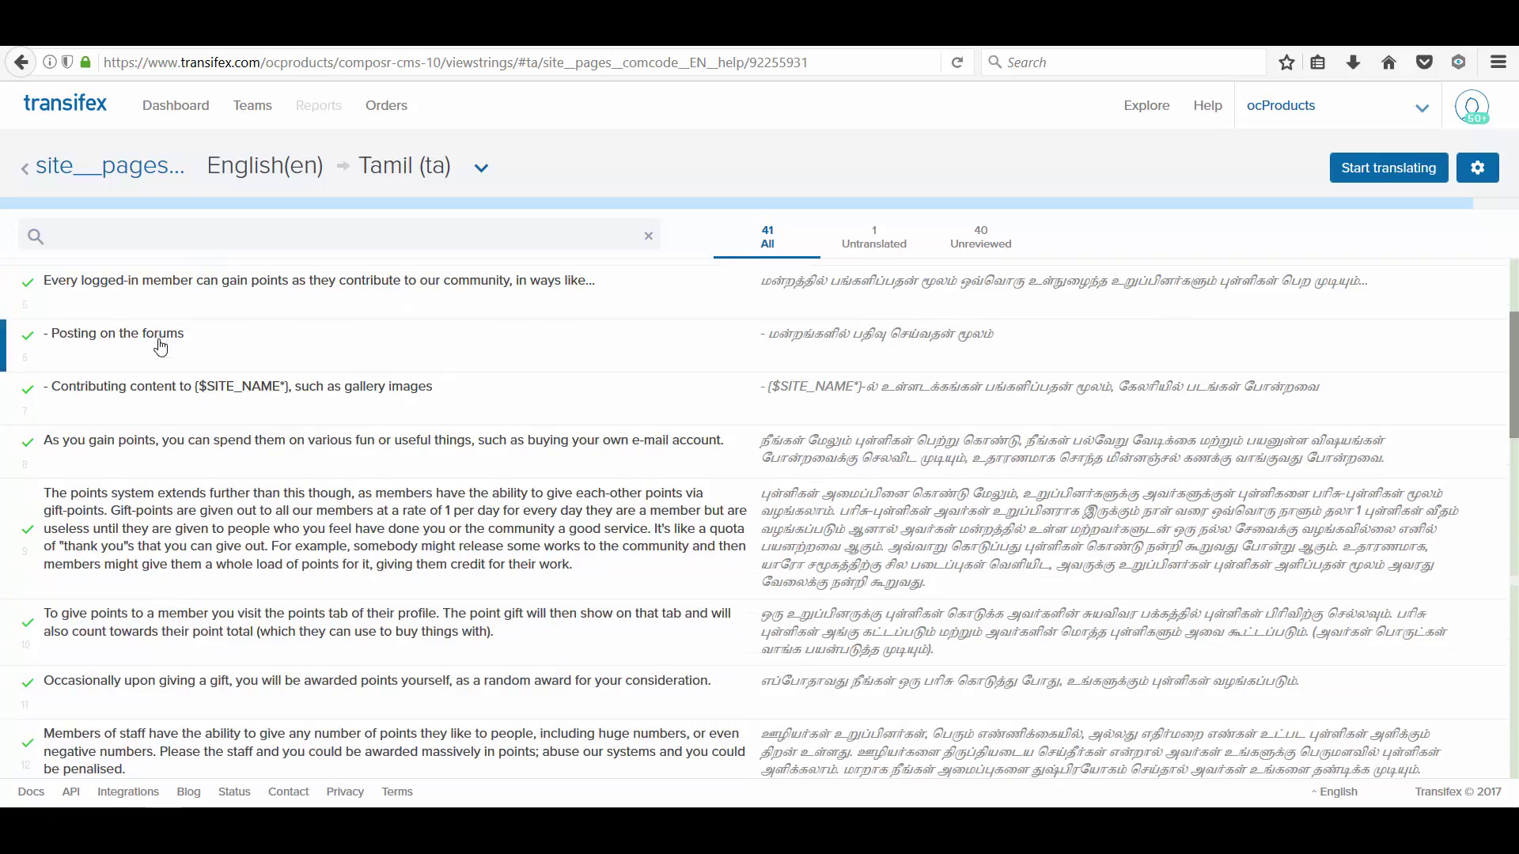
{"action": "scroll", "coordinate": [163, 520], "scroll_direction": "down", "scroll_amount": 3}
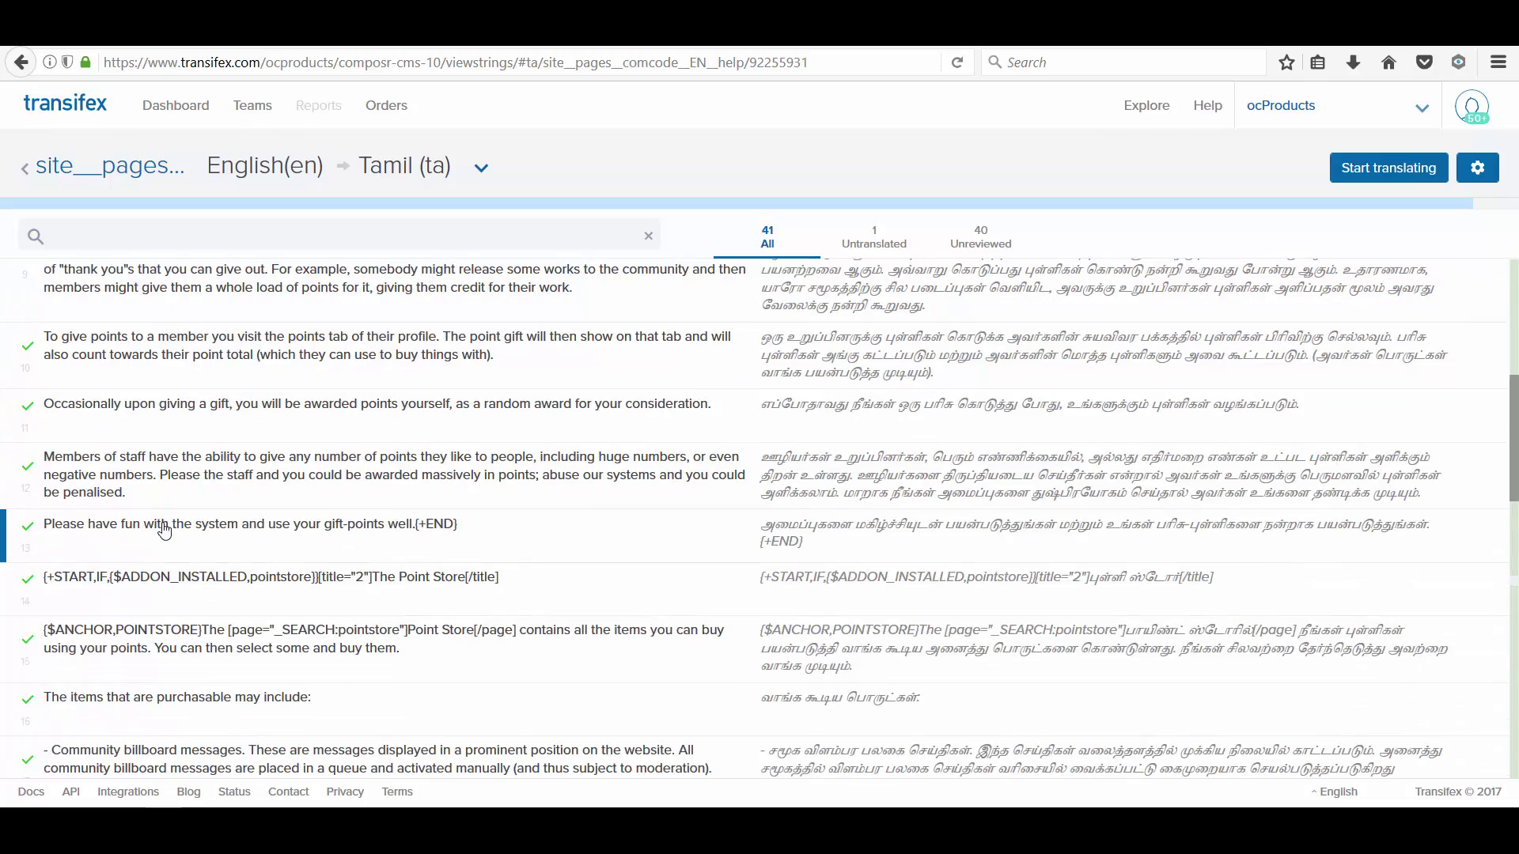
{"action": "scroll", "coordinate": [942, 536], "scroll_direction": "up", "scroll_amount": 5}
{"action": "scroll", "coordinate": [1098, 465], "scroll_direction": "up", "scroll_amount": 8}
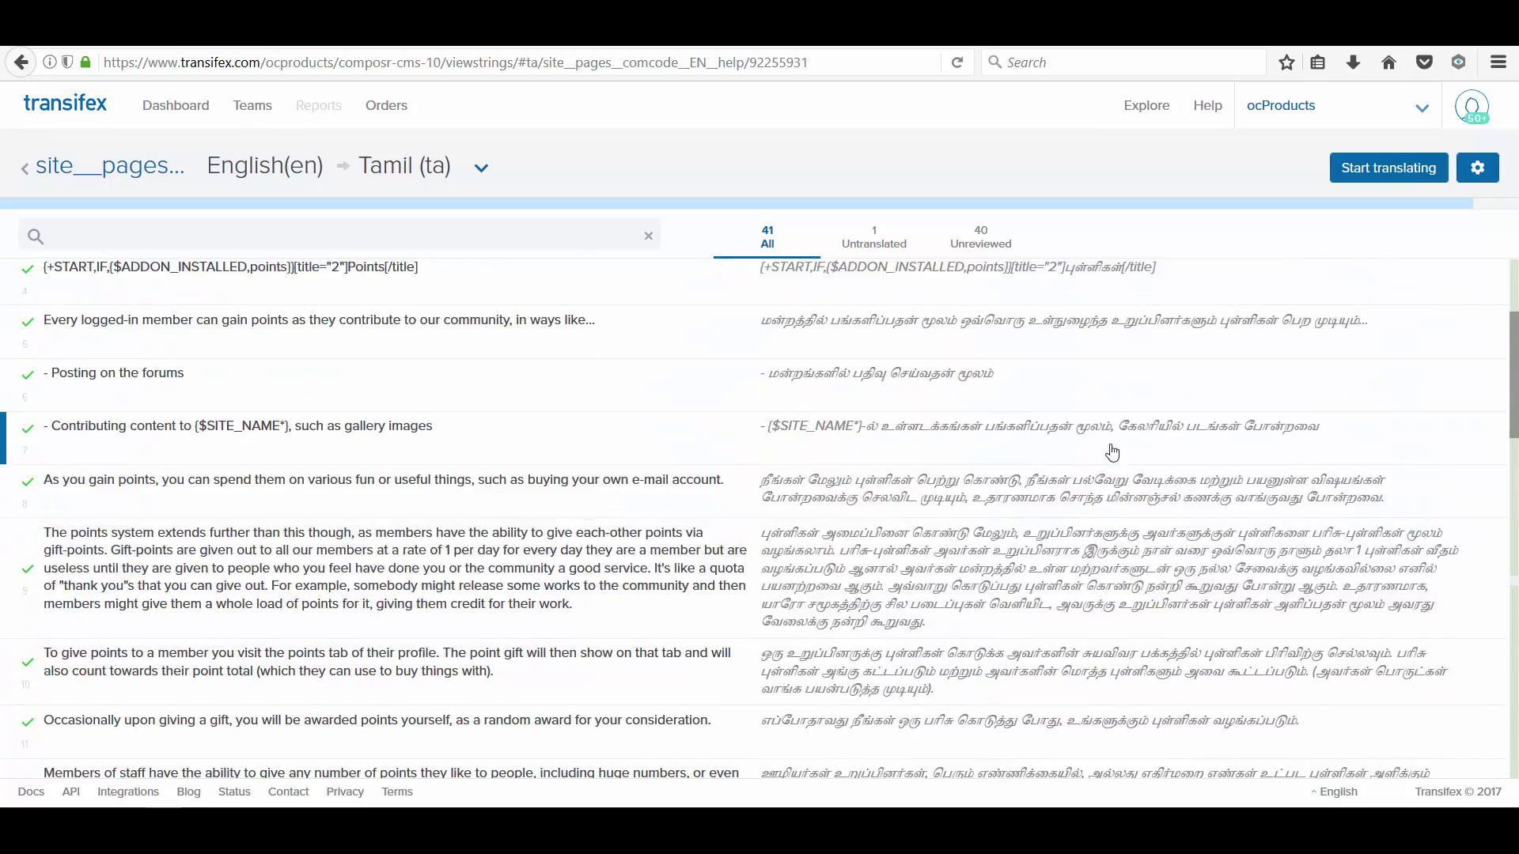
{"action": "scroll", "coordinate": [1072, 455], "scroll_direction": "down", "scroll_amount": 3}
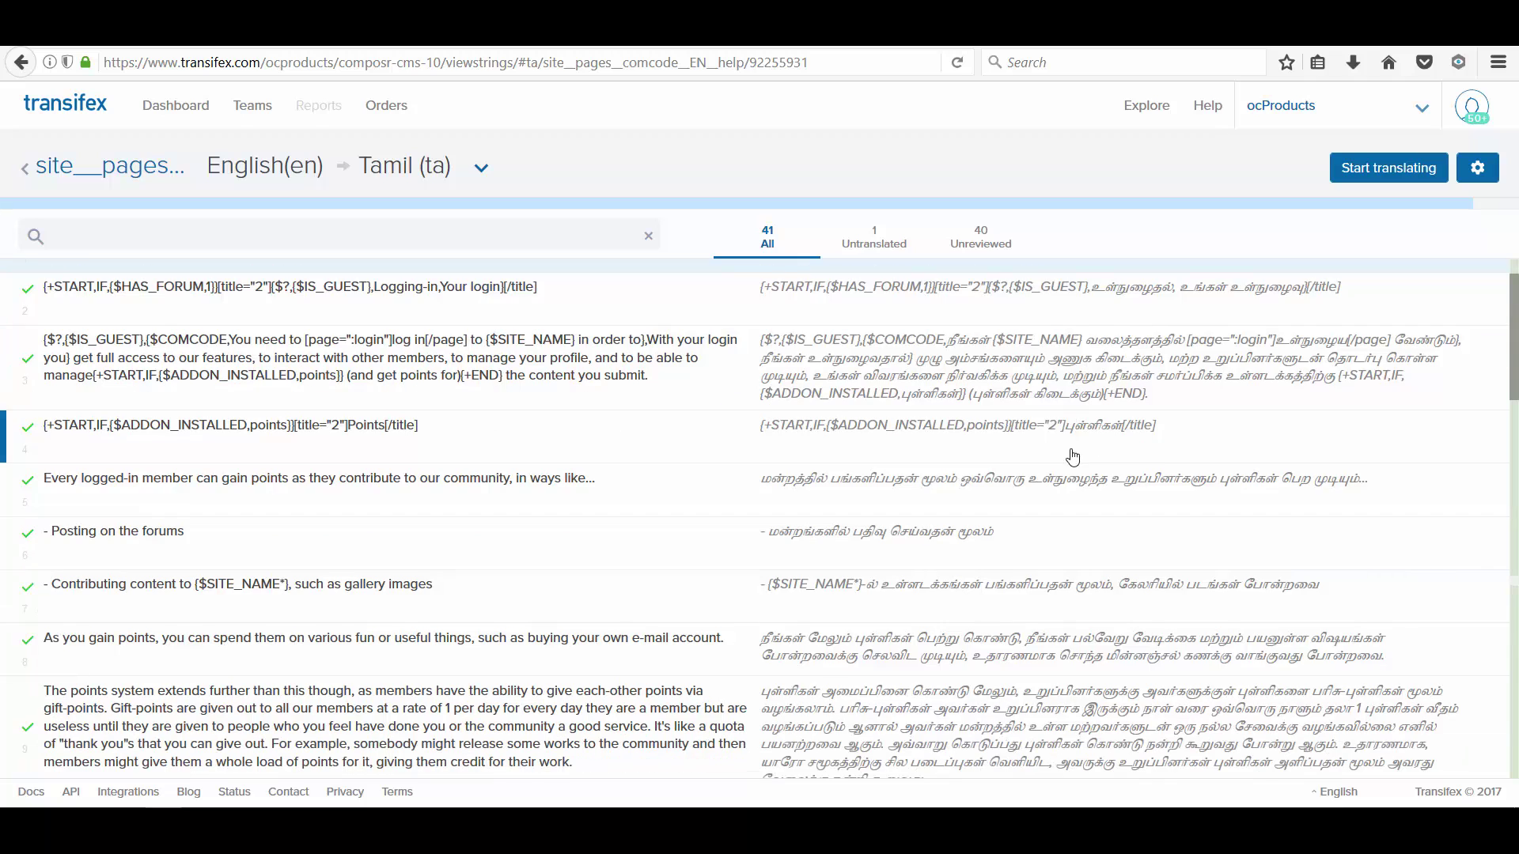
{"action": "scroll", "coordinate": [1072, 459], "scroll_direction": "down", "scroll_amount": 4}
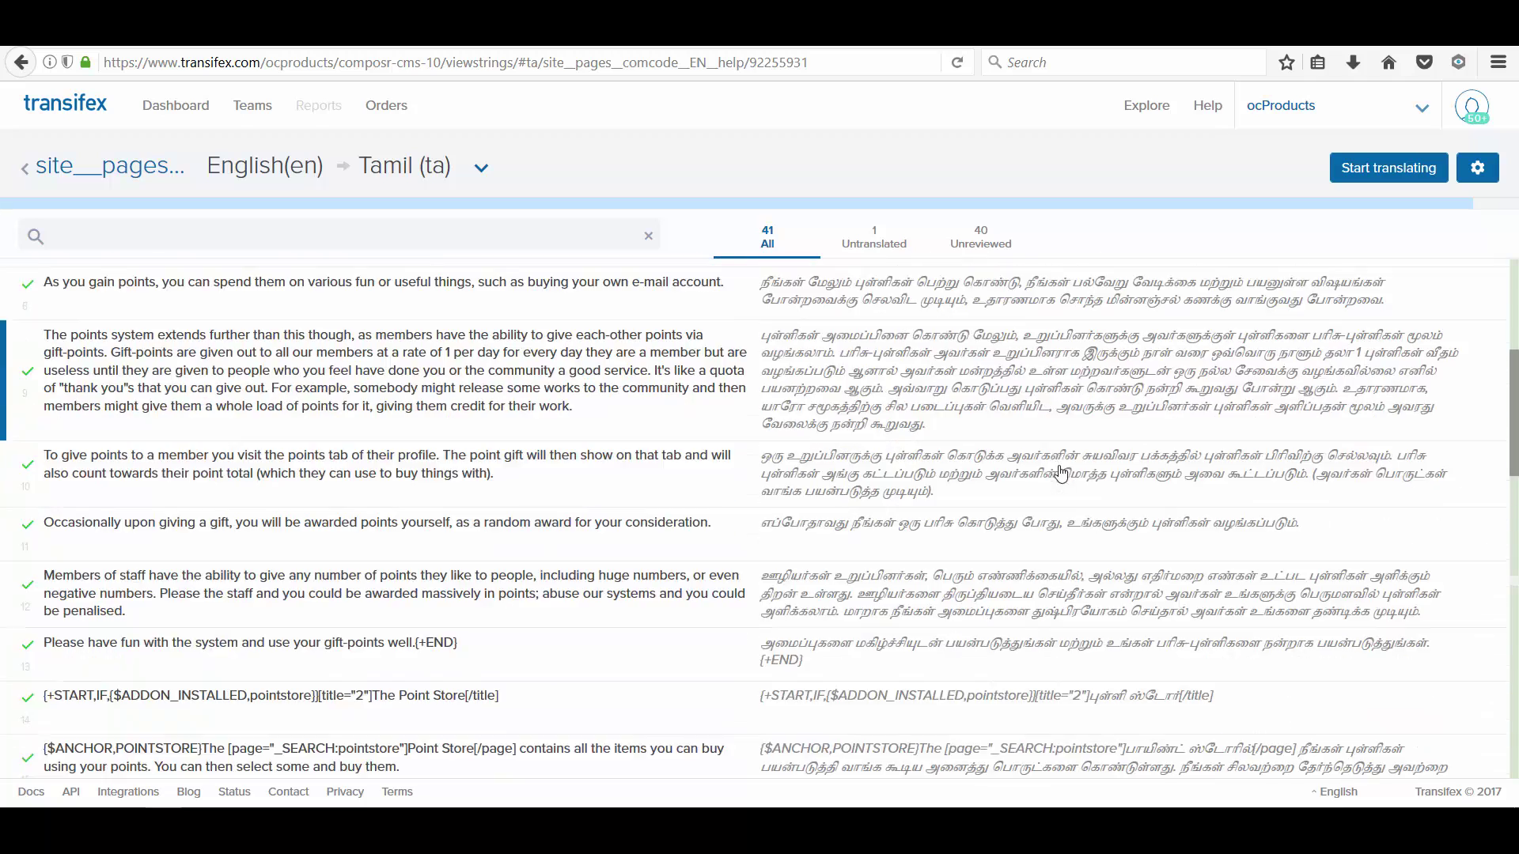
{"action": "scroll", "coordinate": [237, 419], "scroll_direction": "down", "scroll_amount": 2}
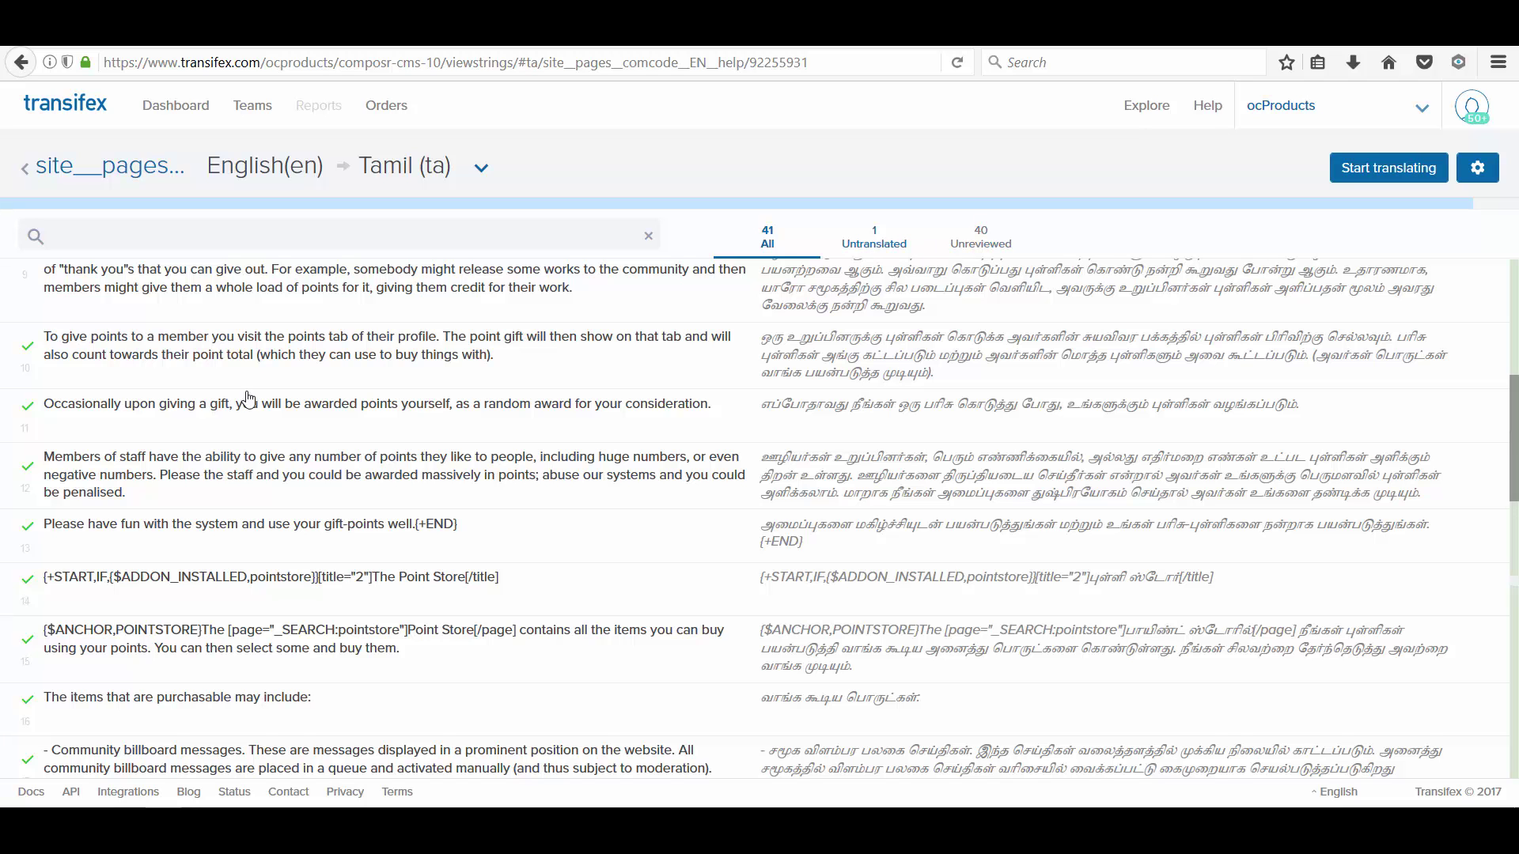
Select the untranslated $ANCHOR,ADD_MEDIA gallery string.
{"action": "scroll", "coordinate": [201, 412], "scroll_direction": "down", "scroll_amount": 2}
{"action": "scroll", "coordinate": [202, 412], "scroll_direction": "down", "scroll_amount": 4}
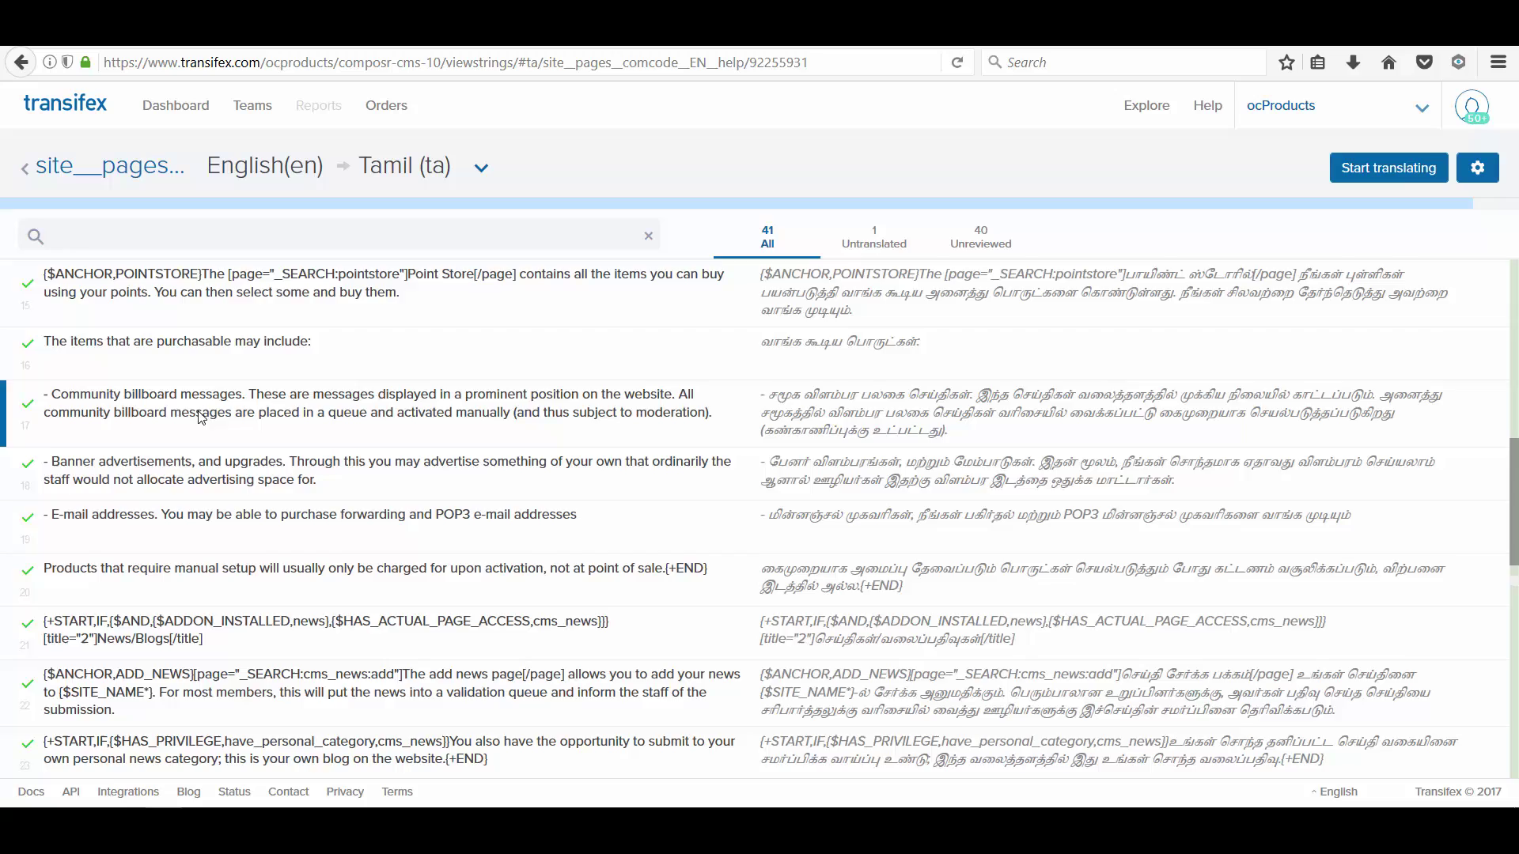
{"action": "scroll", "coordinate": [196, 417], "scroll_direction": "down", "scroll_amount": 7}
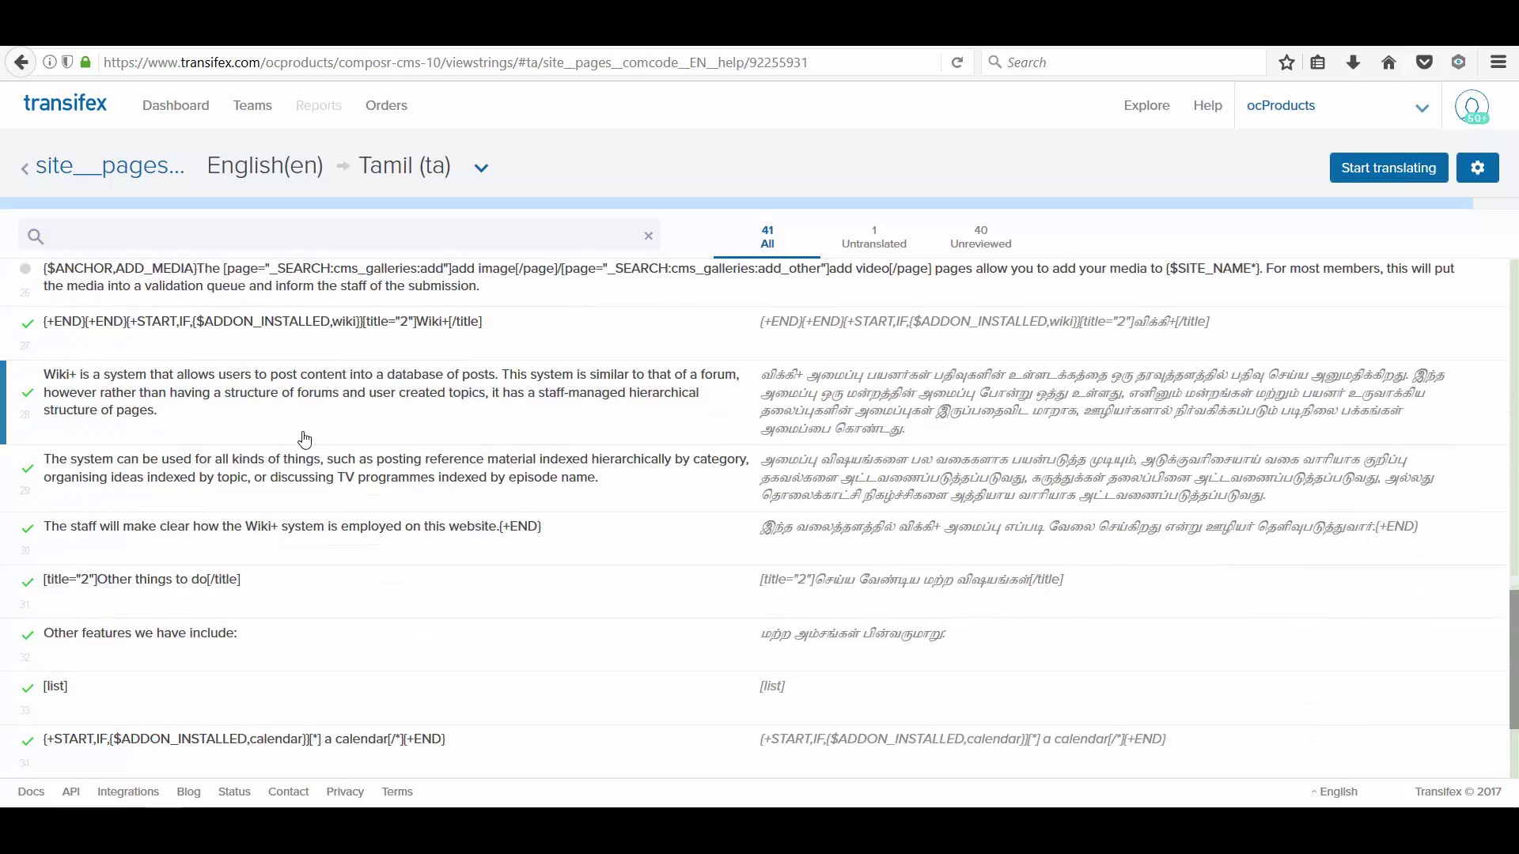
{"action": "scroll", "coordinate": [325, 441], "scroll_direction": "up", "scroll_amount": 3}
{"action": "scroll", "coordinate": [51, 348], "scroll_direction": "up", "scroll_amount": 1}
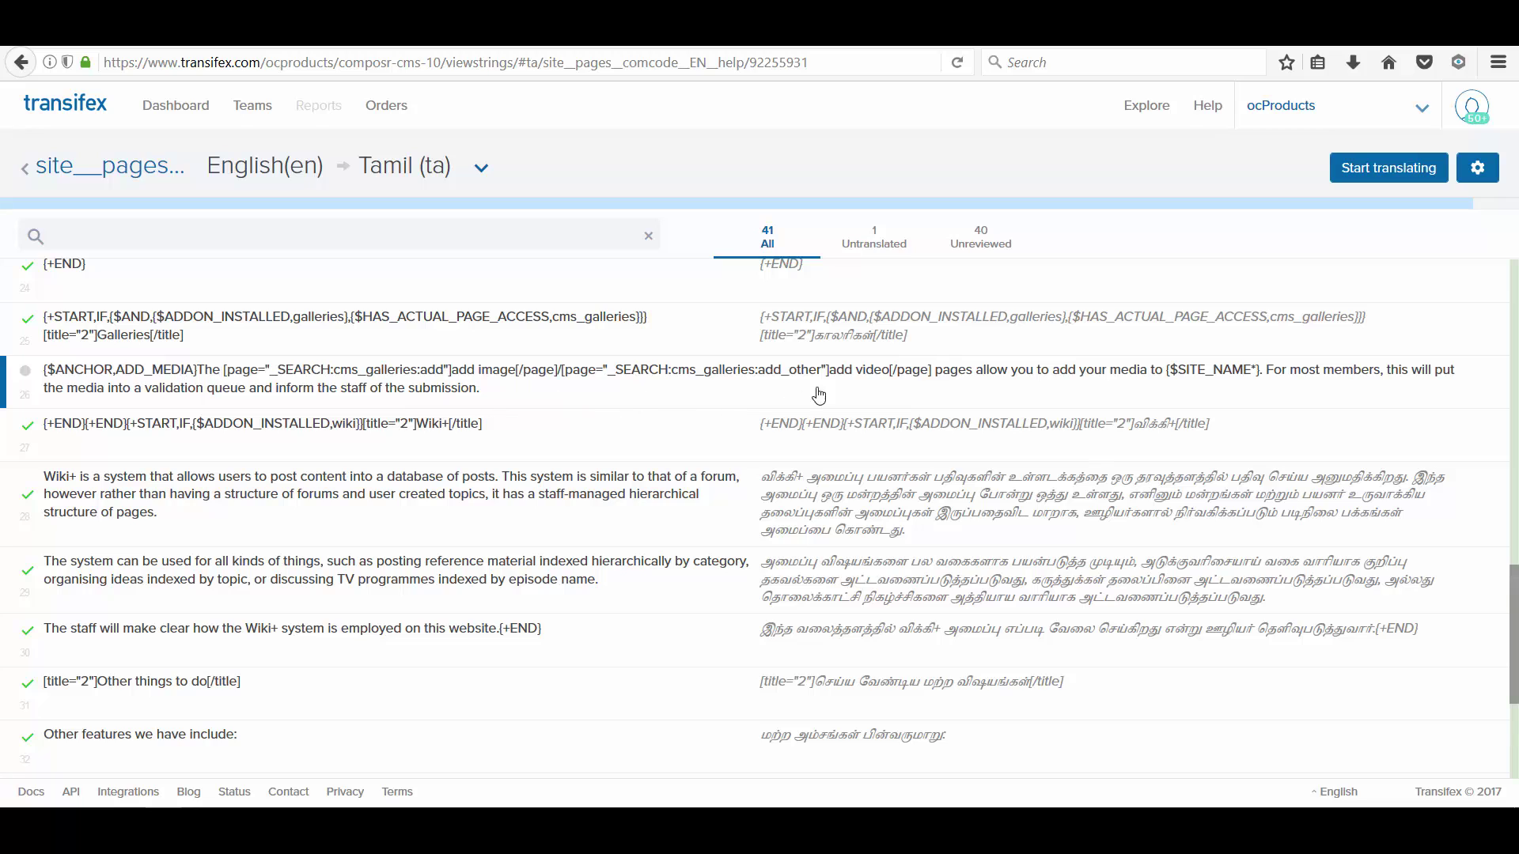
{"action": "left_click", "coordinate": [872, 382]}
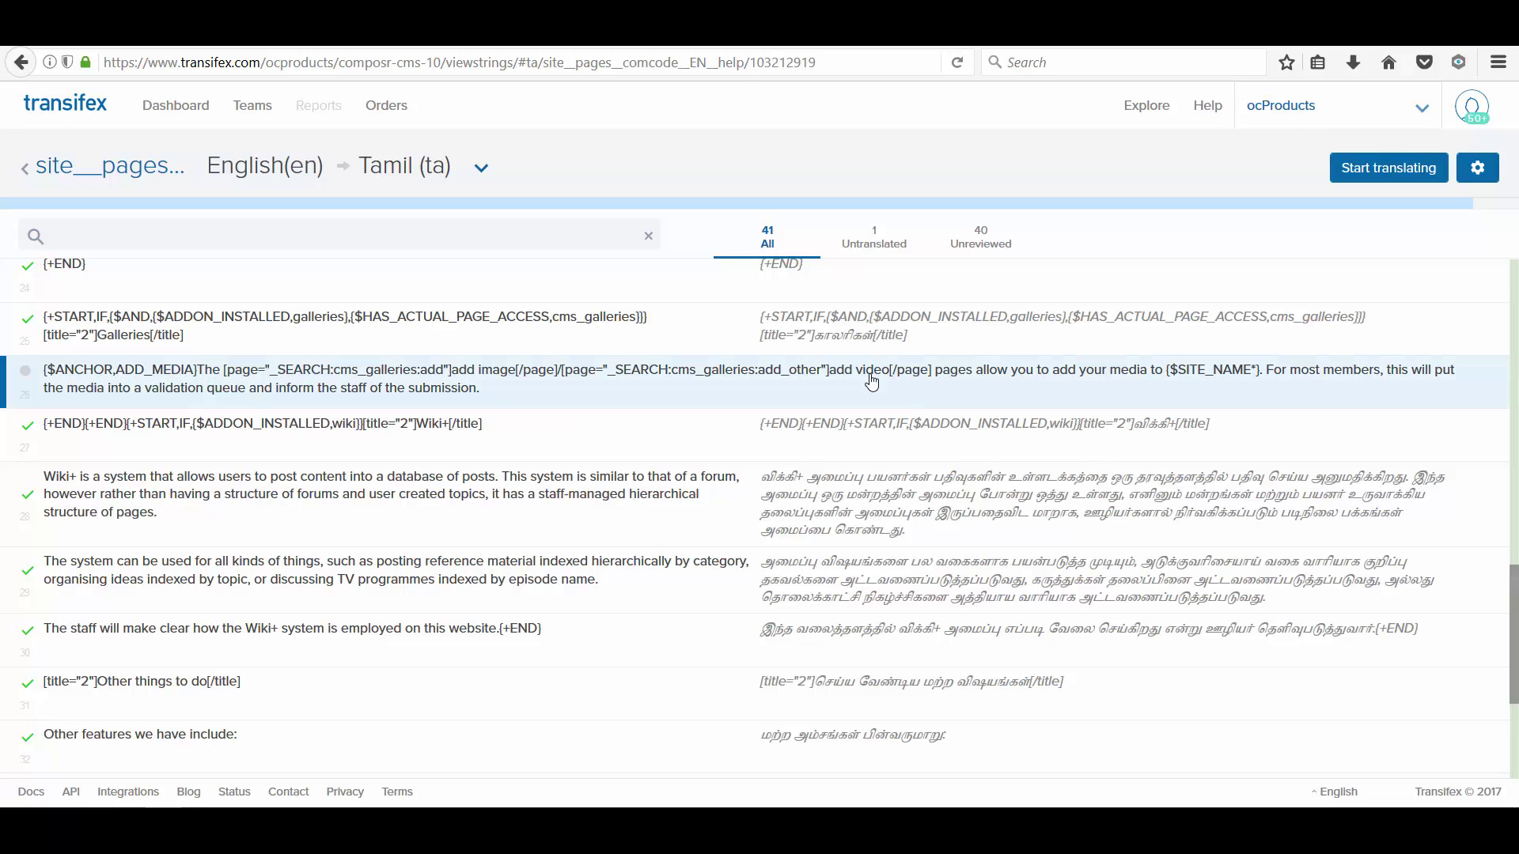
Open the ADD_MEDIA string in the editor and review its two suggestions, best 98%.
{"action": "left_click", "coordinate": [1384, 176]}
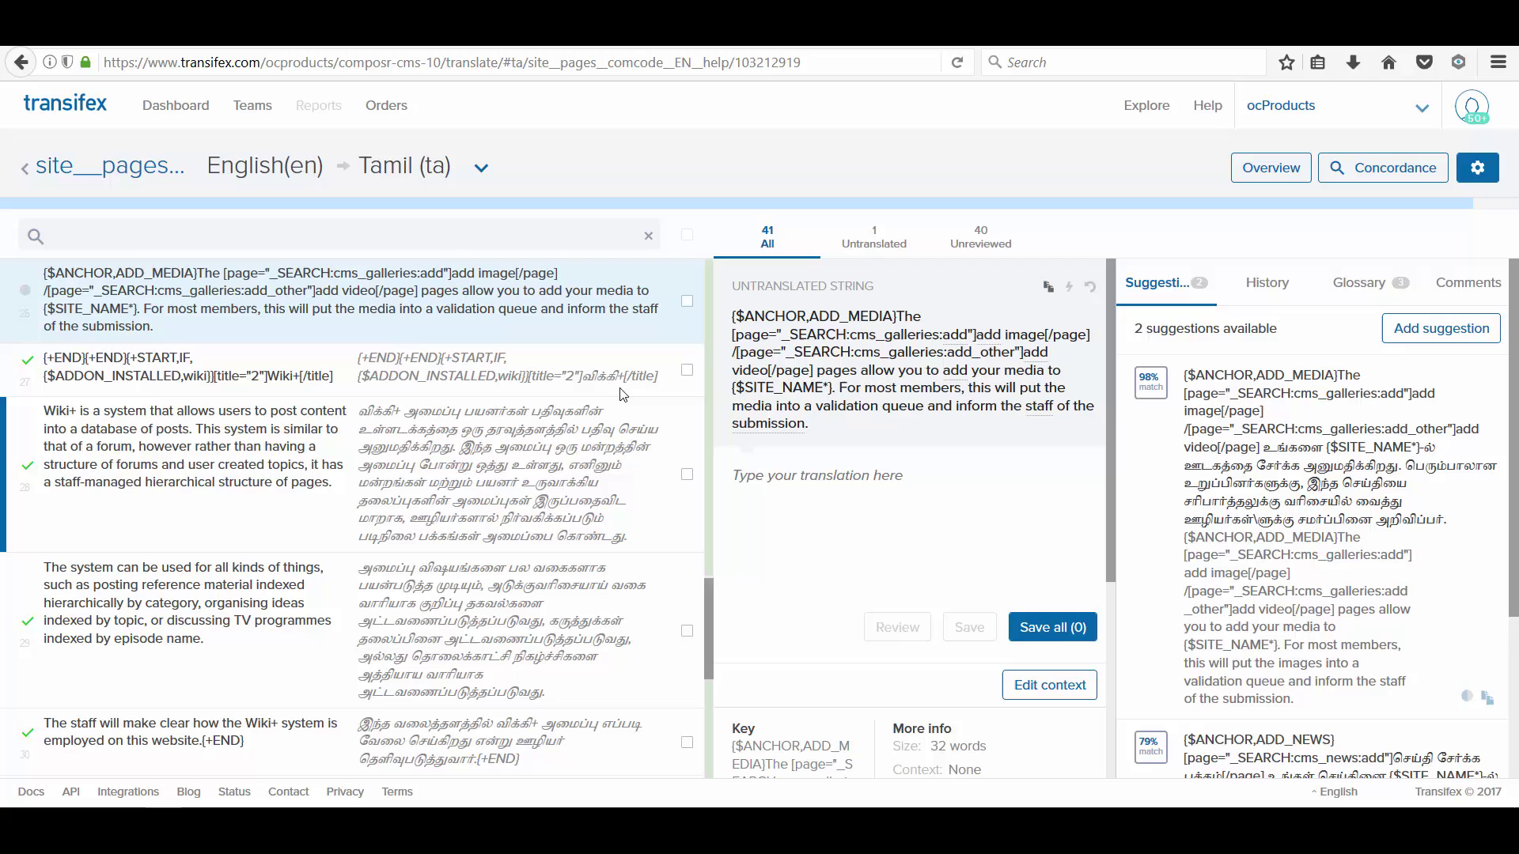
{"action": "scroll", "coordinate": [326, 474], "scroll_direction": "down", "scroll_amount": 4}
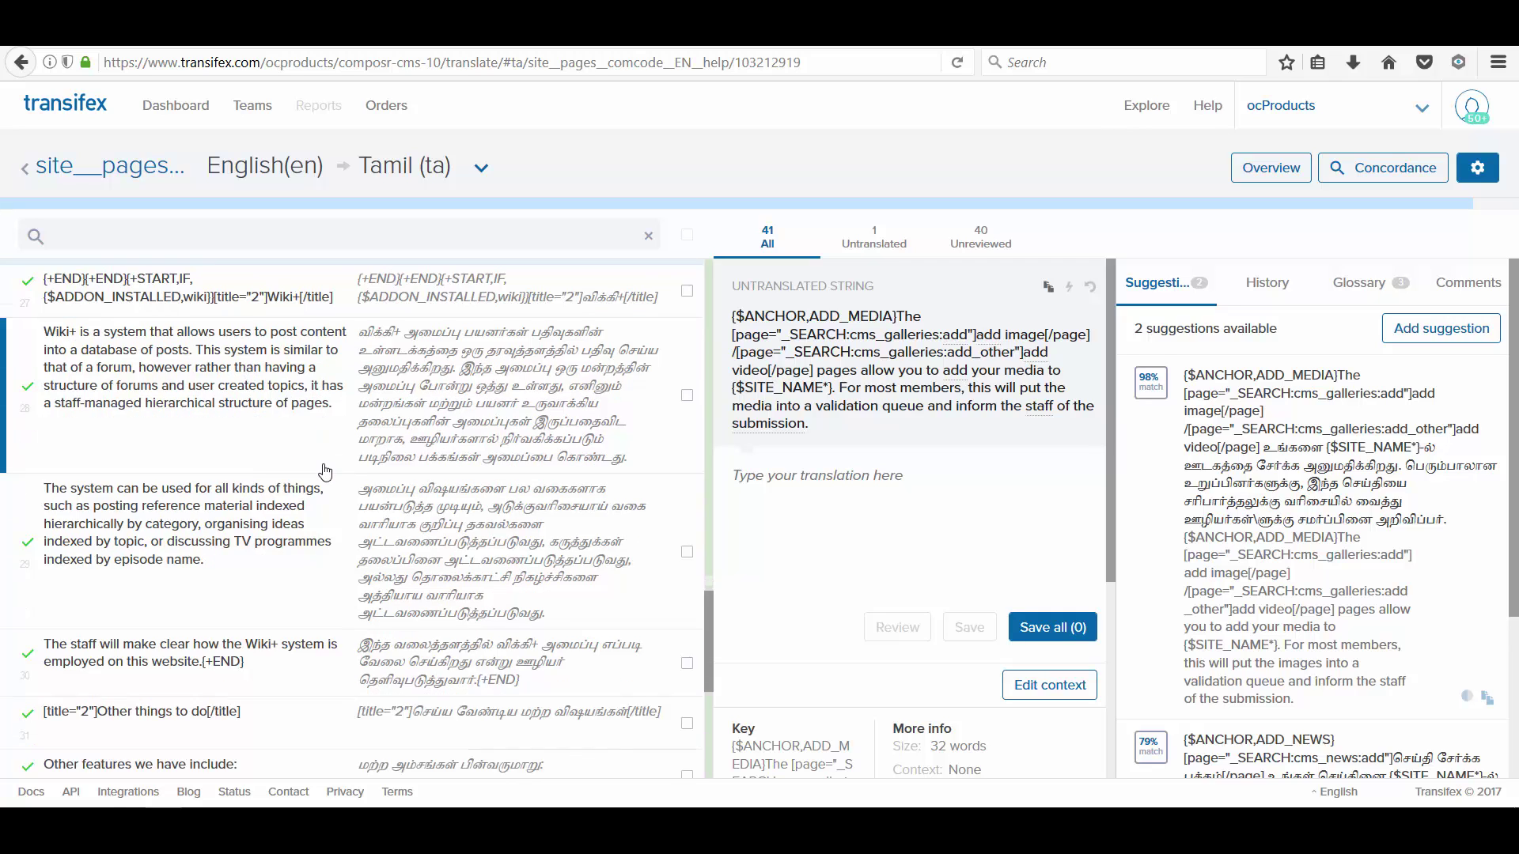
{"action": "scroll", "coordinate": [326, 474], "scroll_direction": "up", "scroll_amount": 3}
{"action": "scroll", "coordinate": [326, 474], "scroll_direction": "up", "scroll_amount": 1}
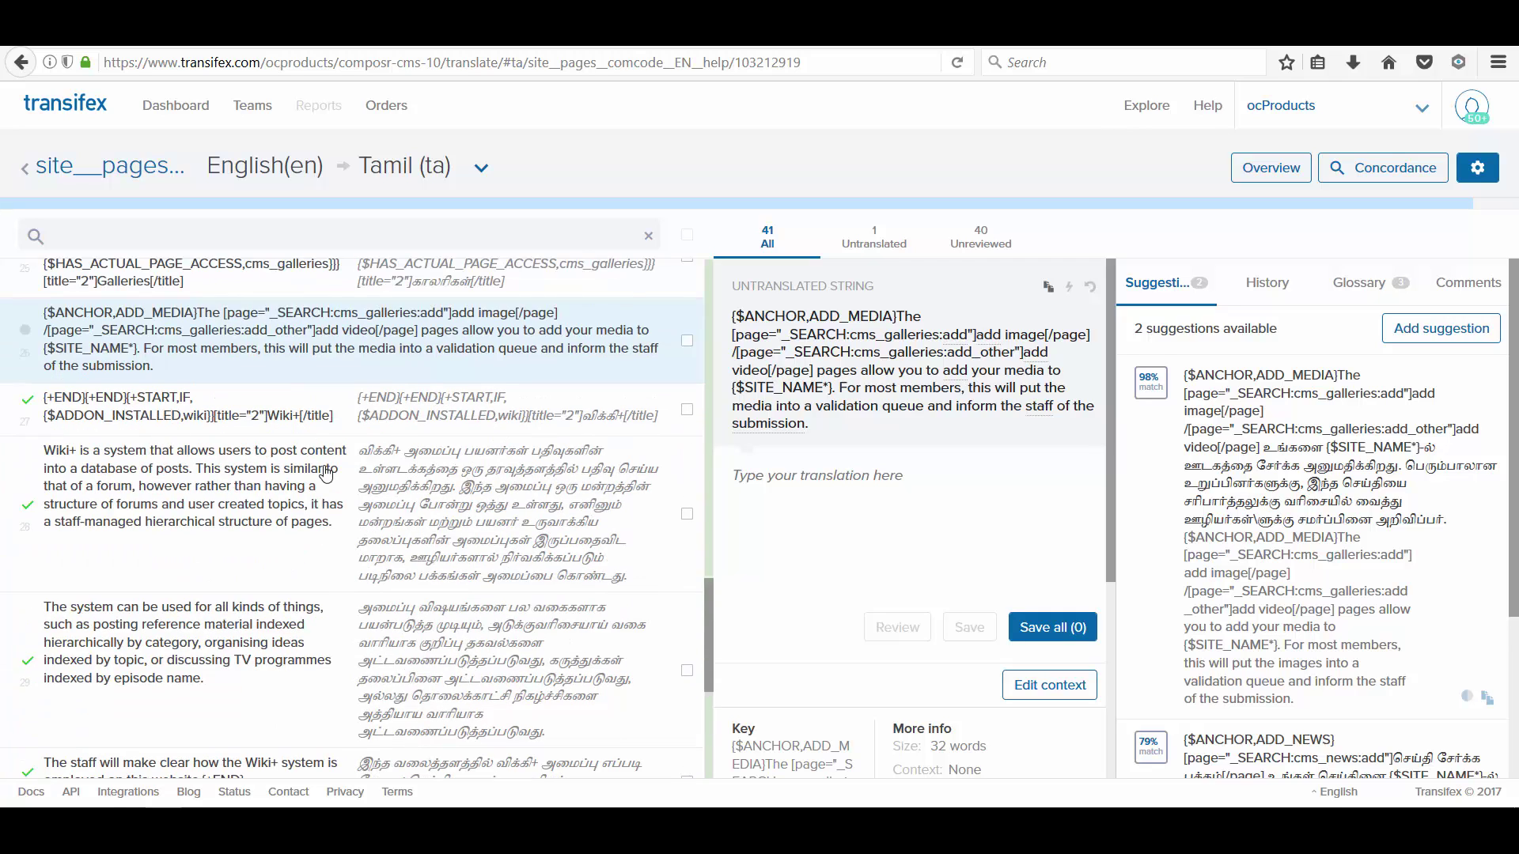
{"action": "scroll", "coordinate": [847, 345], "scroll_direction": "down", "scroll_amount": 1}
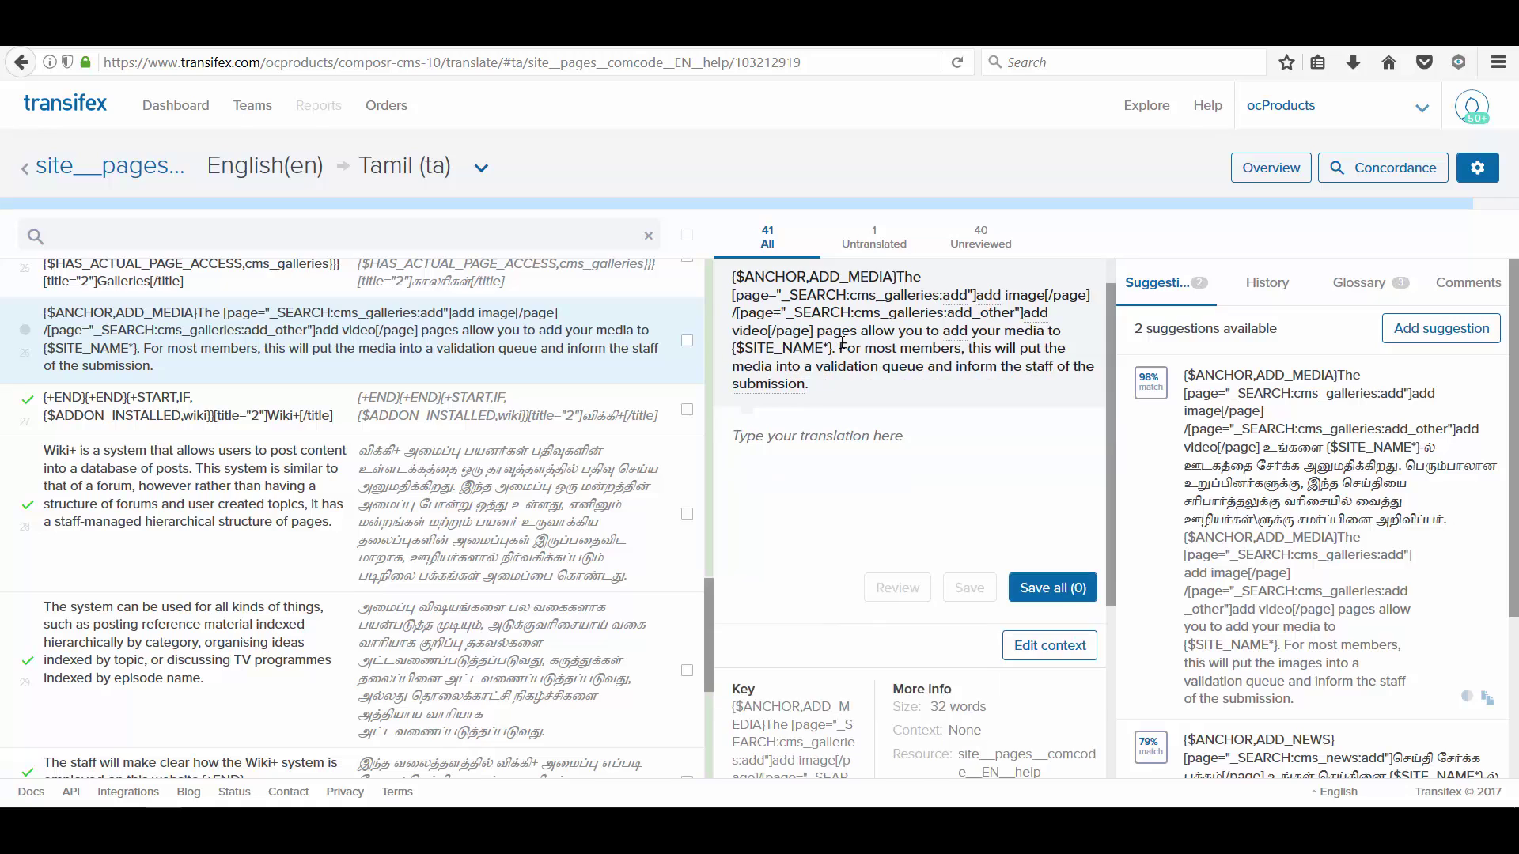
{"action": "scroll", "coordinate": [835, 342], "scroll_direction": "up", "scroll_amount": 1}
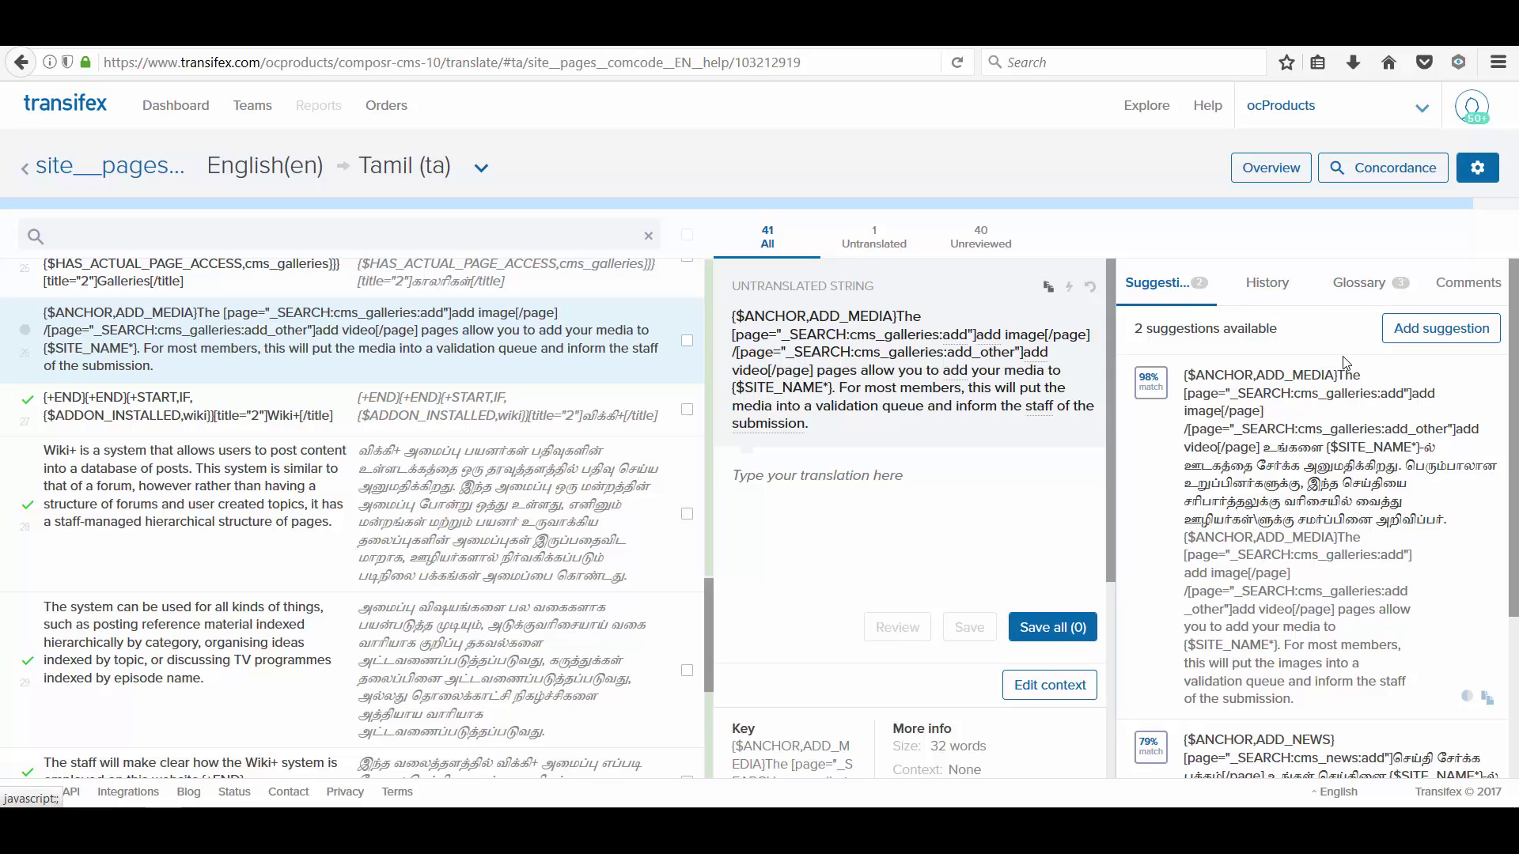
{"action": "scroll", "coordinate": [1329, 423], "scroll_direction": "down", "scroll_amount": 1}
{"action": "scroll", "coordinate": [1326, 429], "scroll_direction": "up", "scroll_amount": 1}
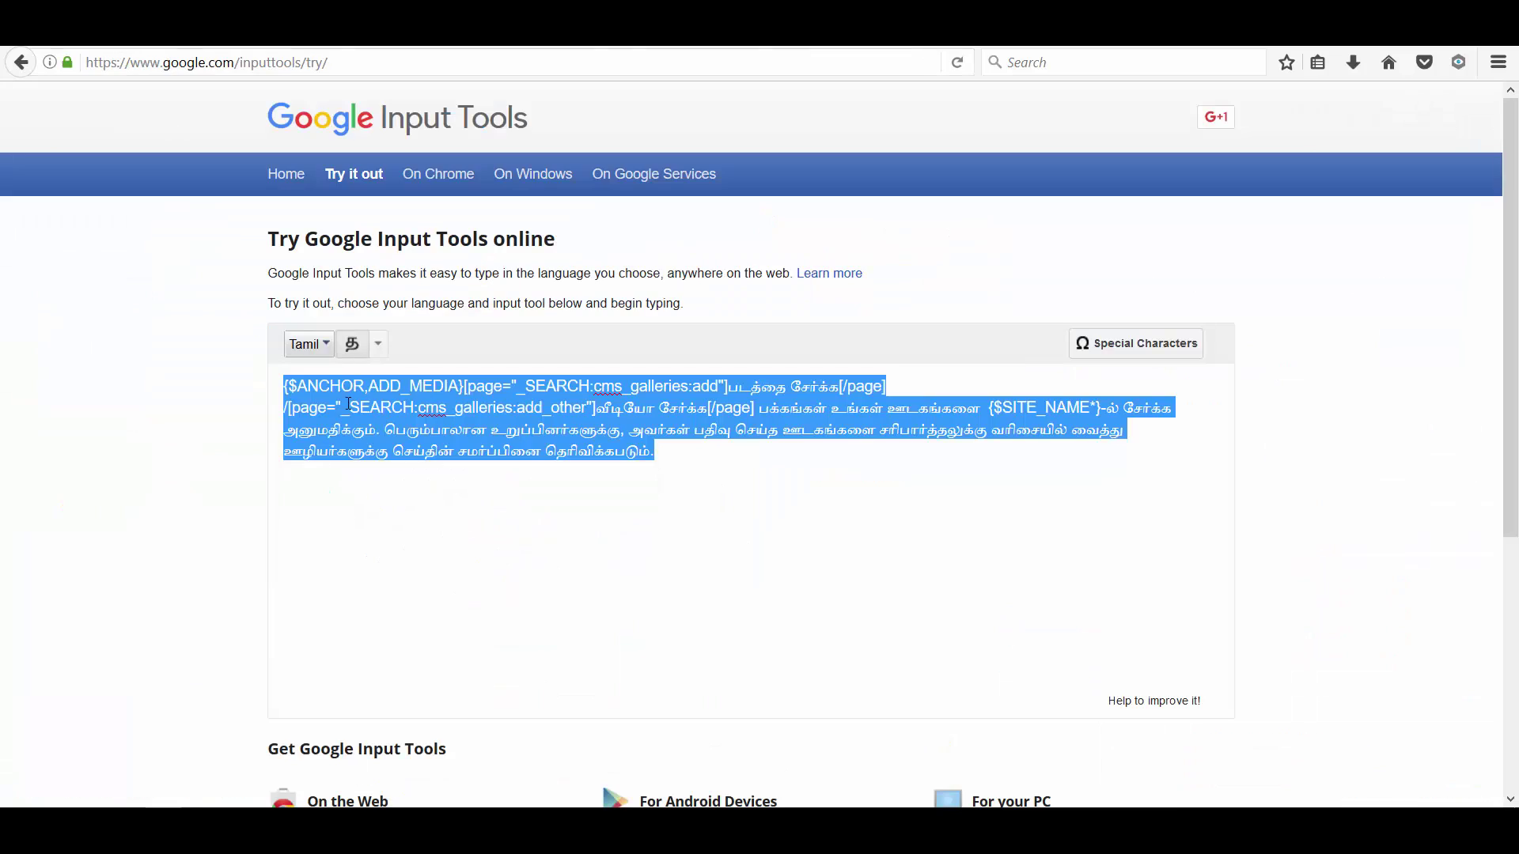
{"action": "left_click", "coordinate": [444, 497]}
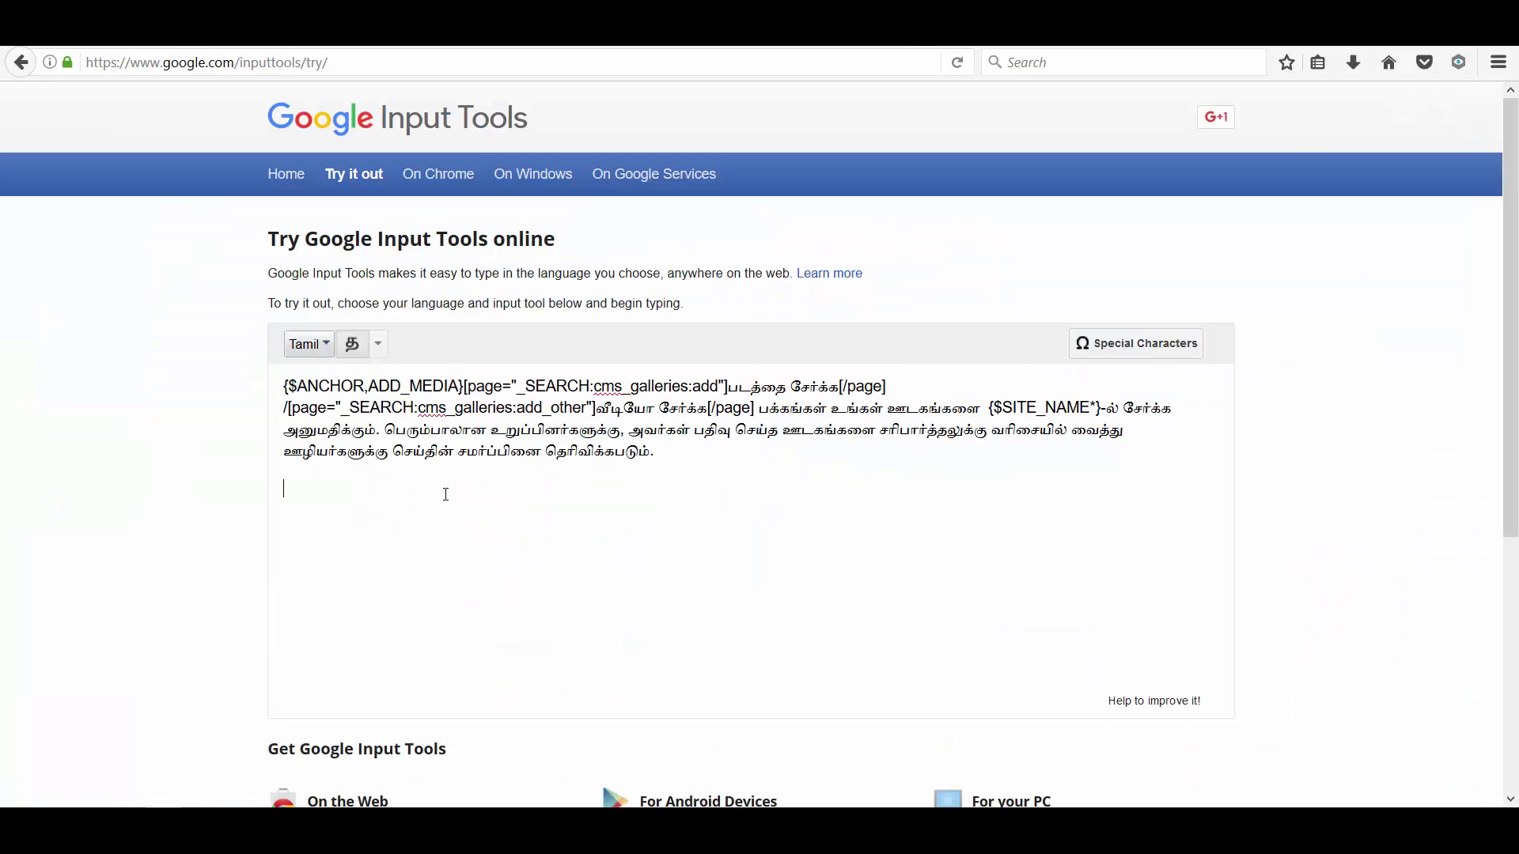
{"action": "left_click", "coordinate": [310, 344]}
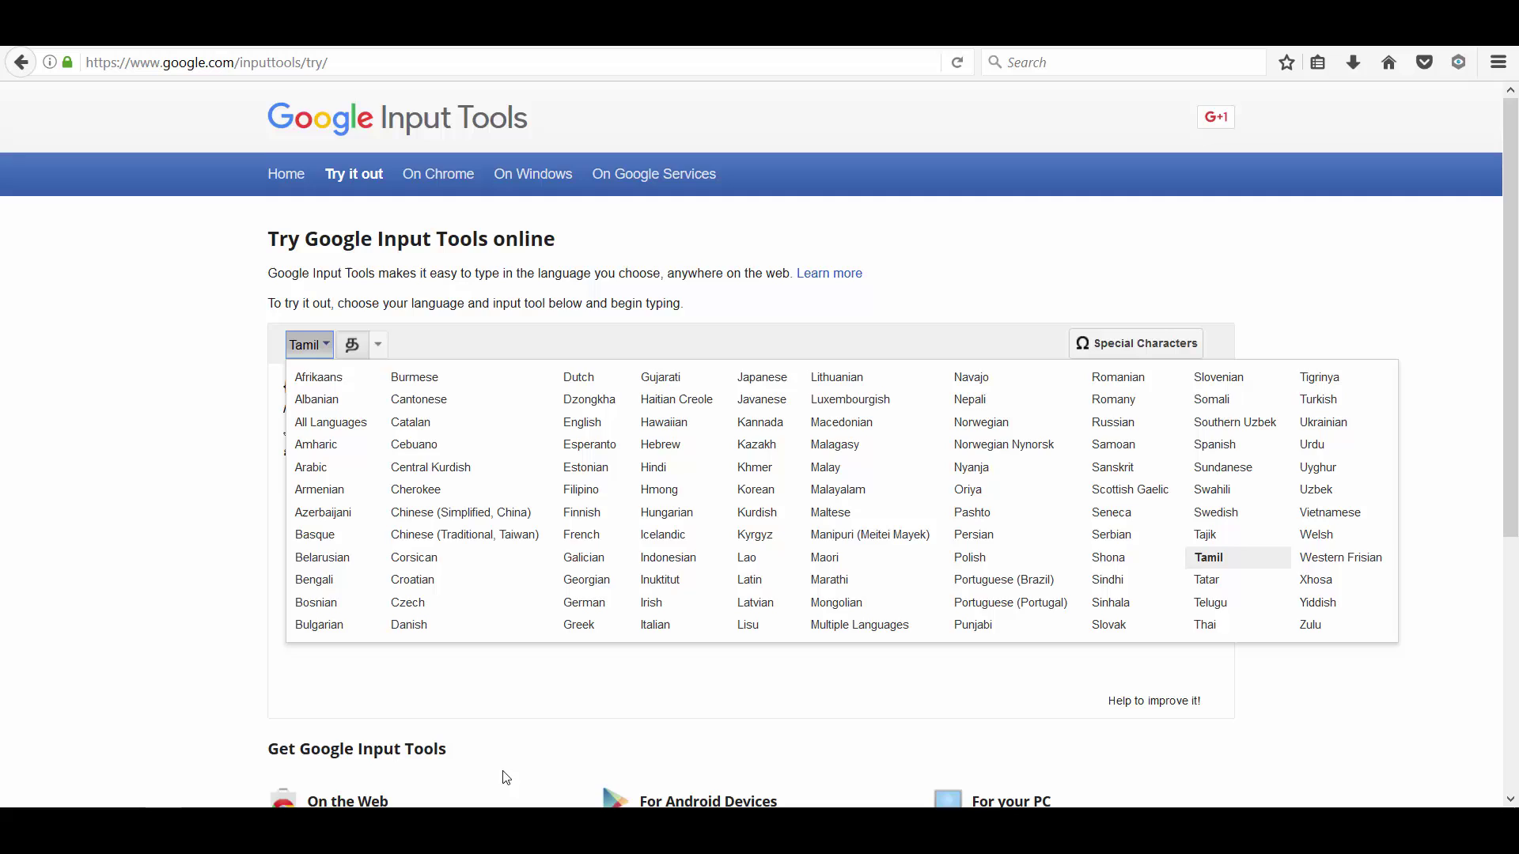
{"action": "left_click", "coordinate": [486, 680]}
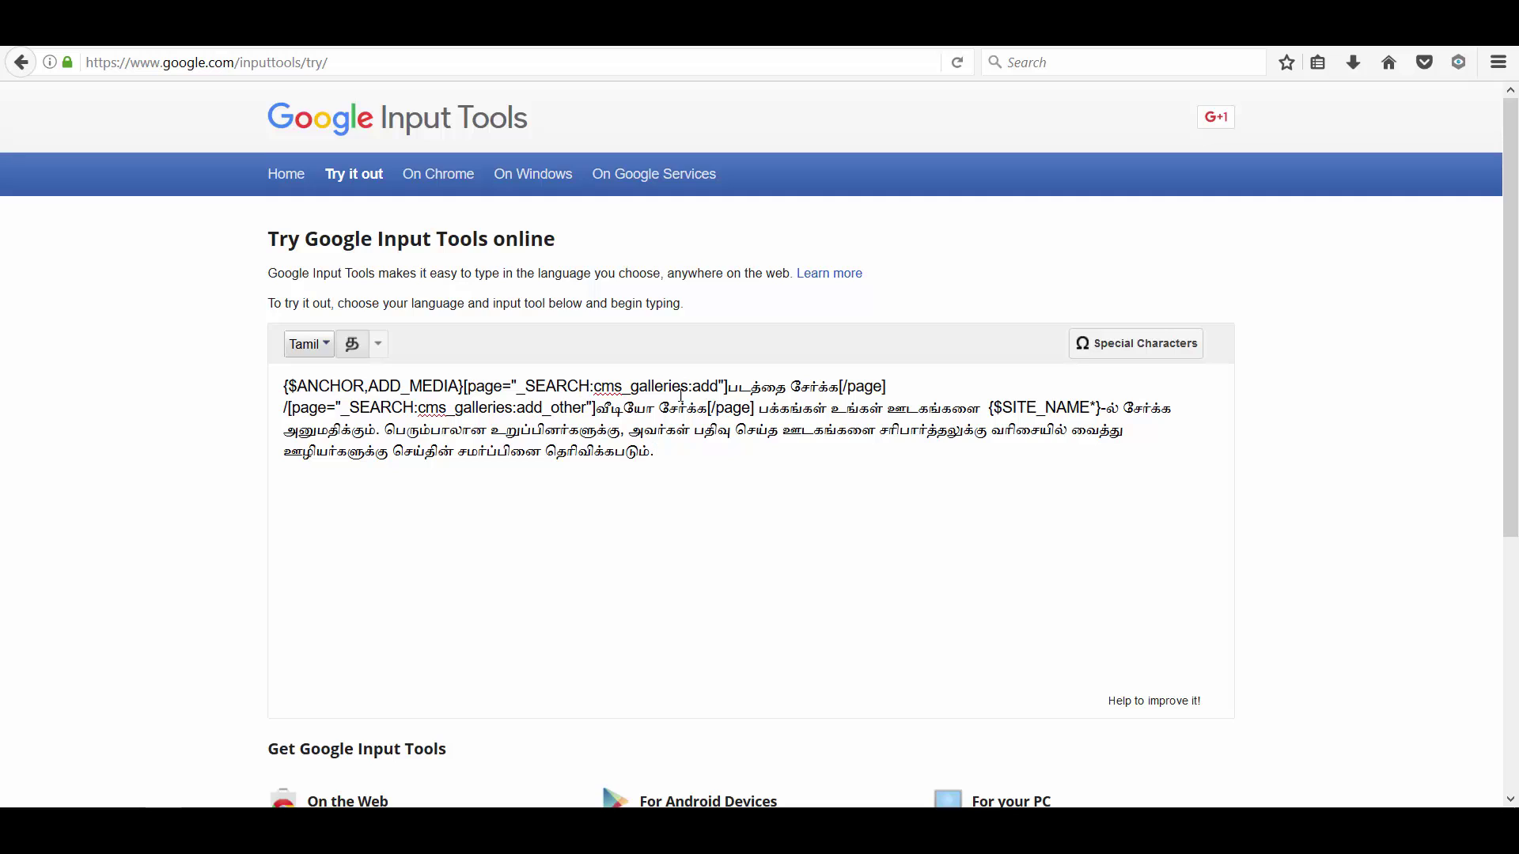
{"action": "left_click_drag", "start_coordinate": [734, 393], "coordinate": [267, 378]}
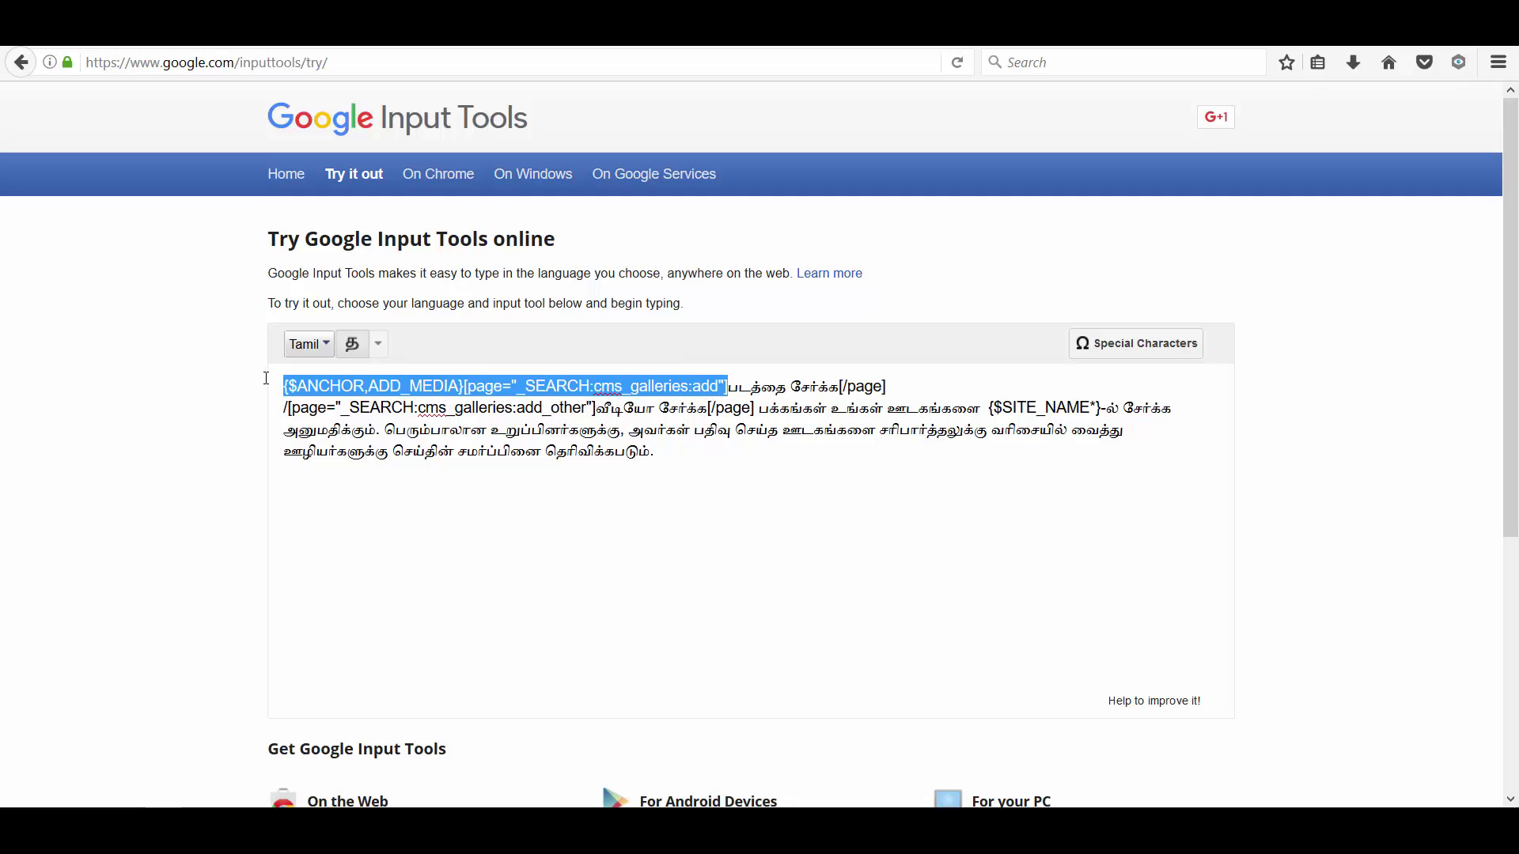
{"action": "left_click", "coordinate": [752, 387]}
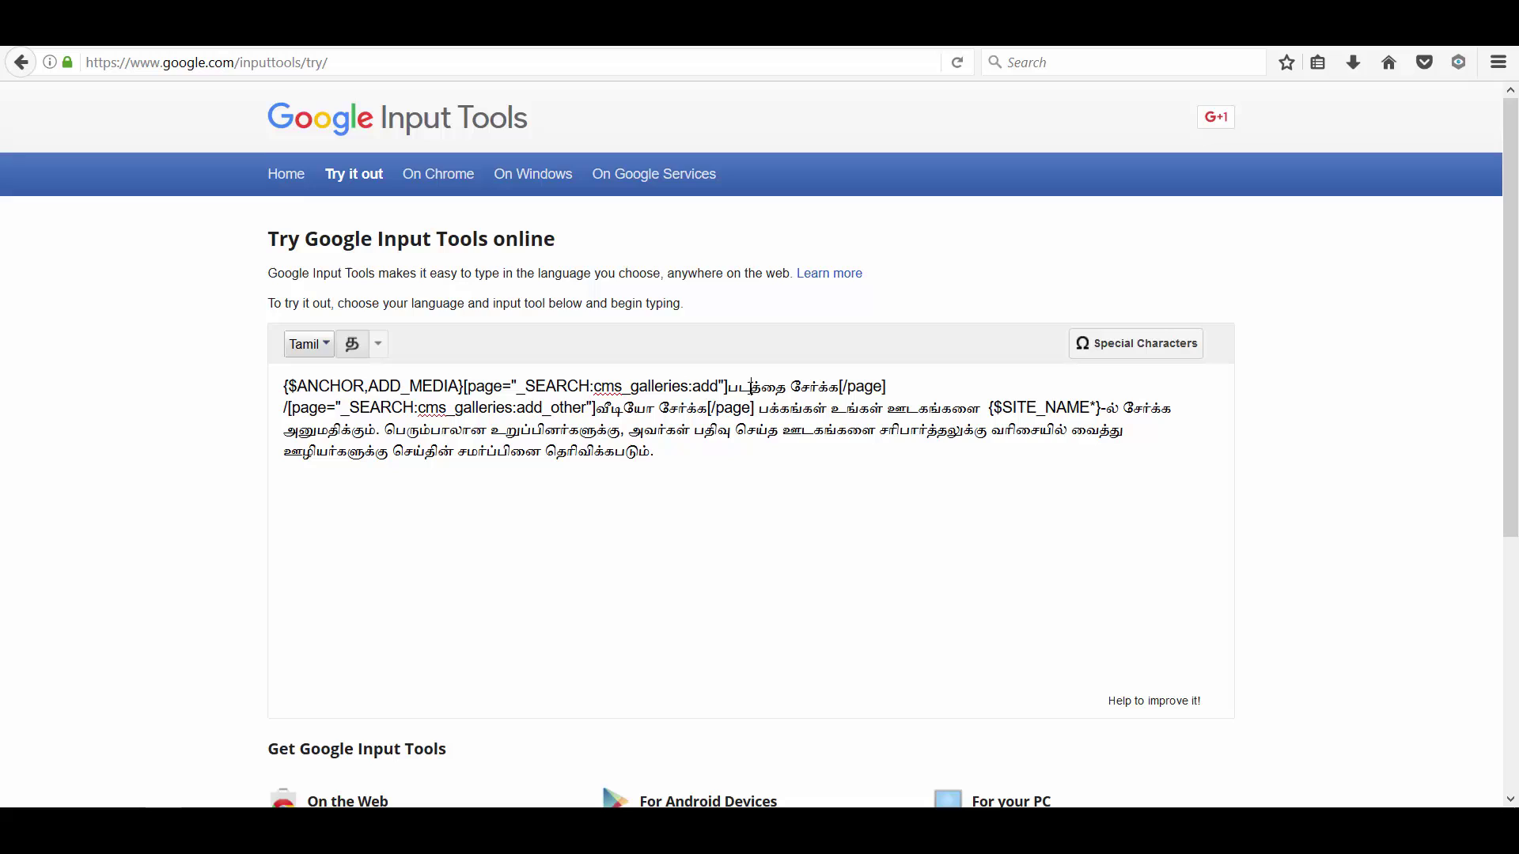
{"action": "left_click_drag", "start_coordinate": [836, 388], "coordinate": [726, 388]}
Transliterate the test phrase 'Composr video tutorial' into Tamil words.
{"action": "type", "text": "C"}
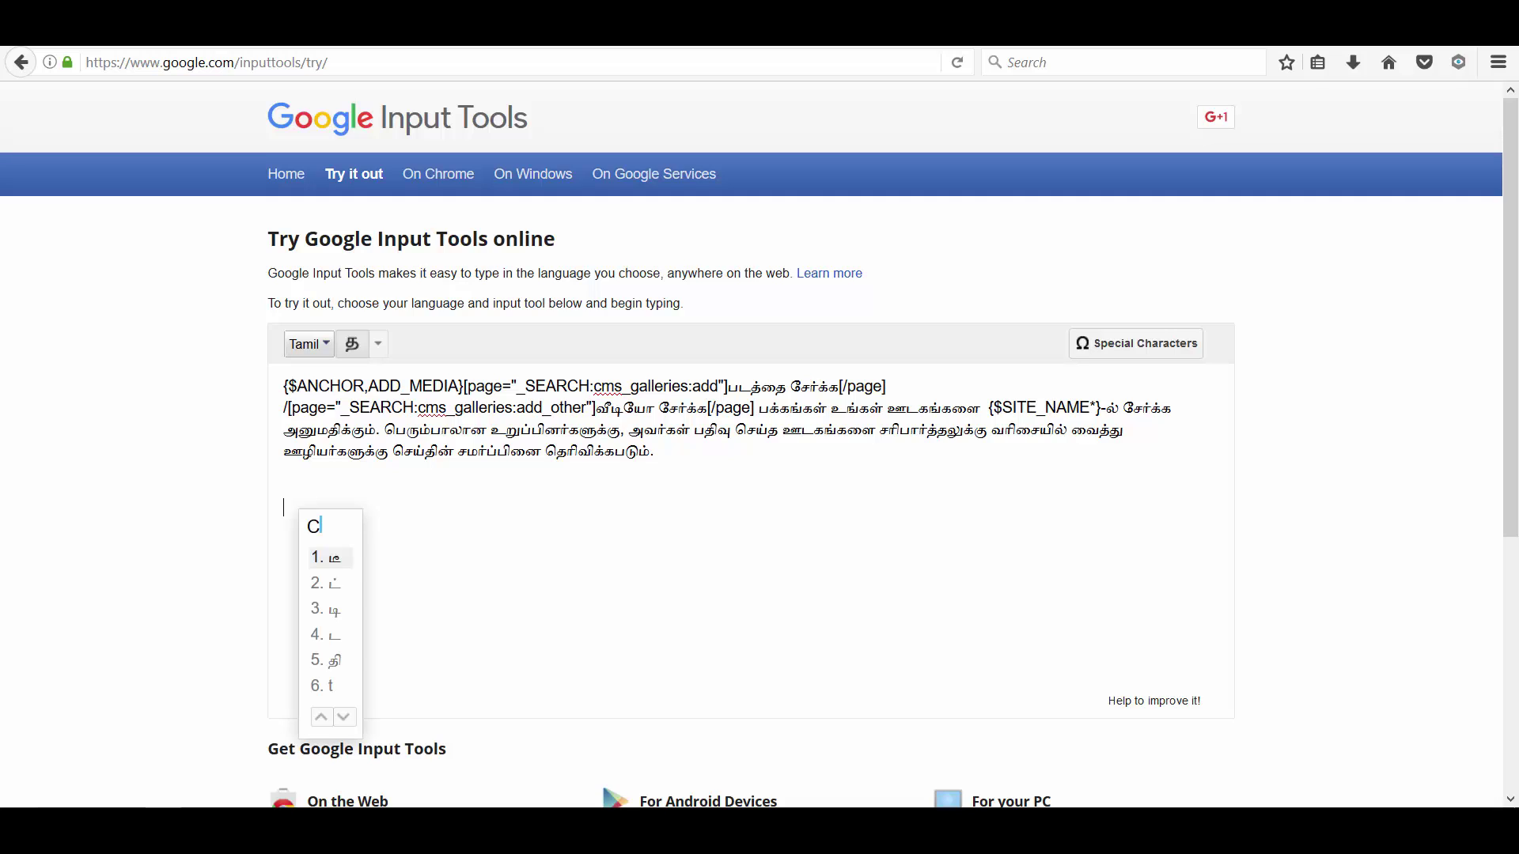
{"action": "type", "text": "omposr"}
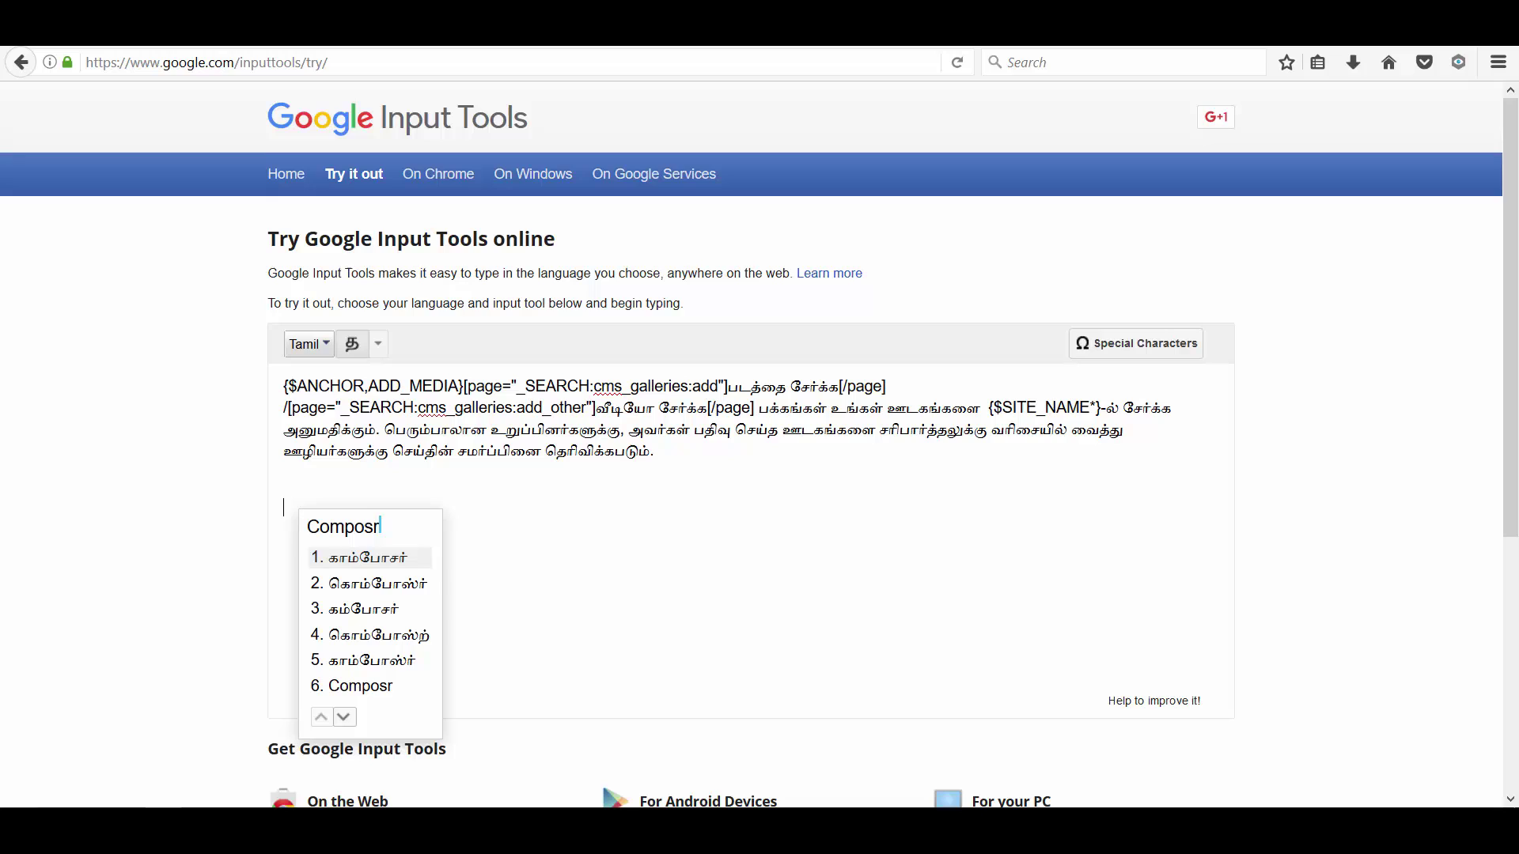
{"action": "key", "text": "Down"}
{"action": "key", "text": "Down"}
{"action": "key", "text": "space"}
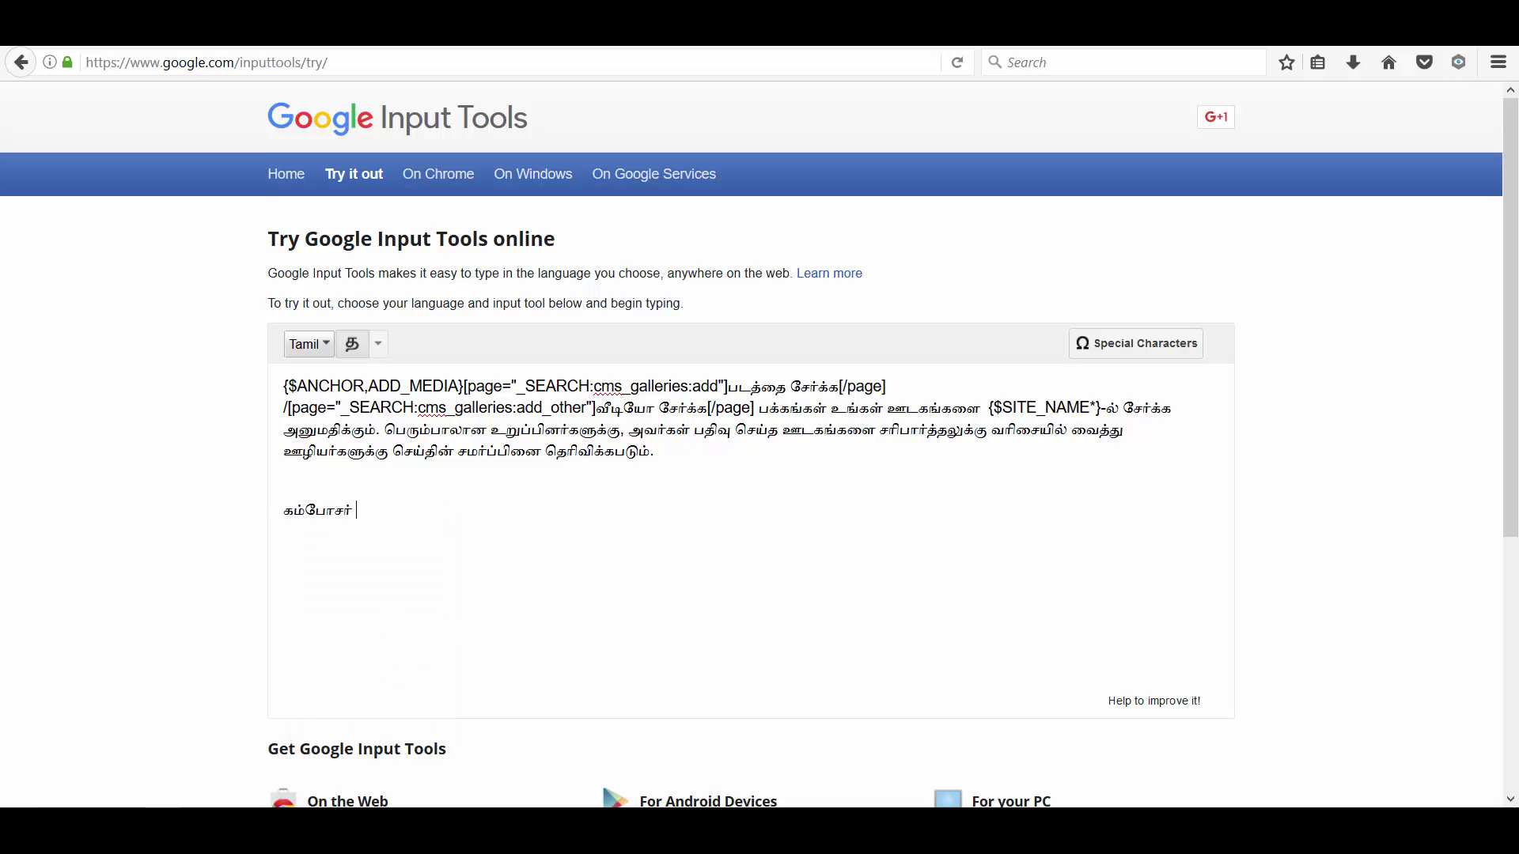
{"action": "type", "text": "video"}
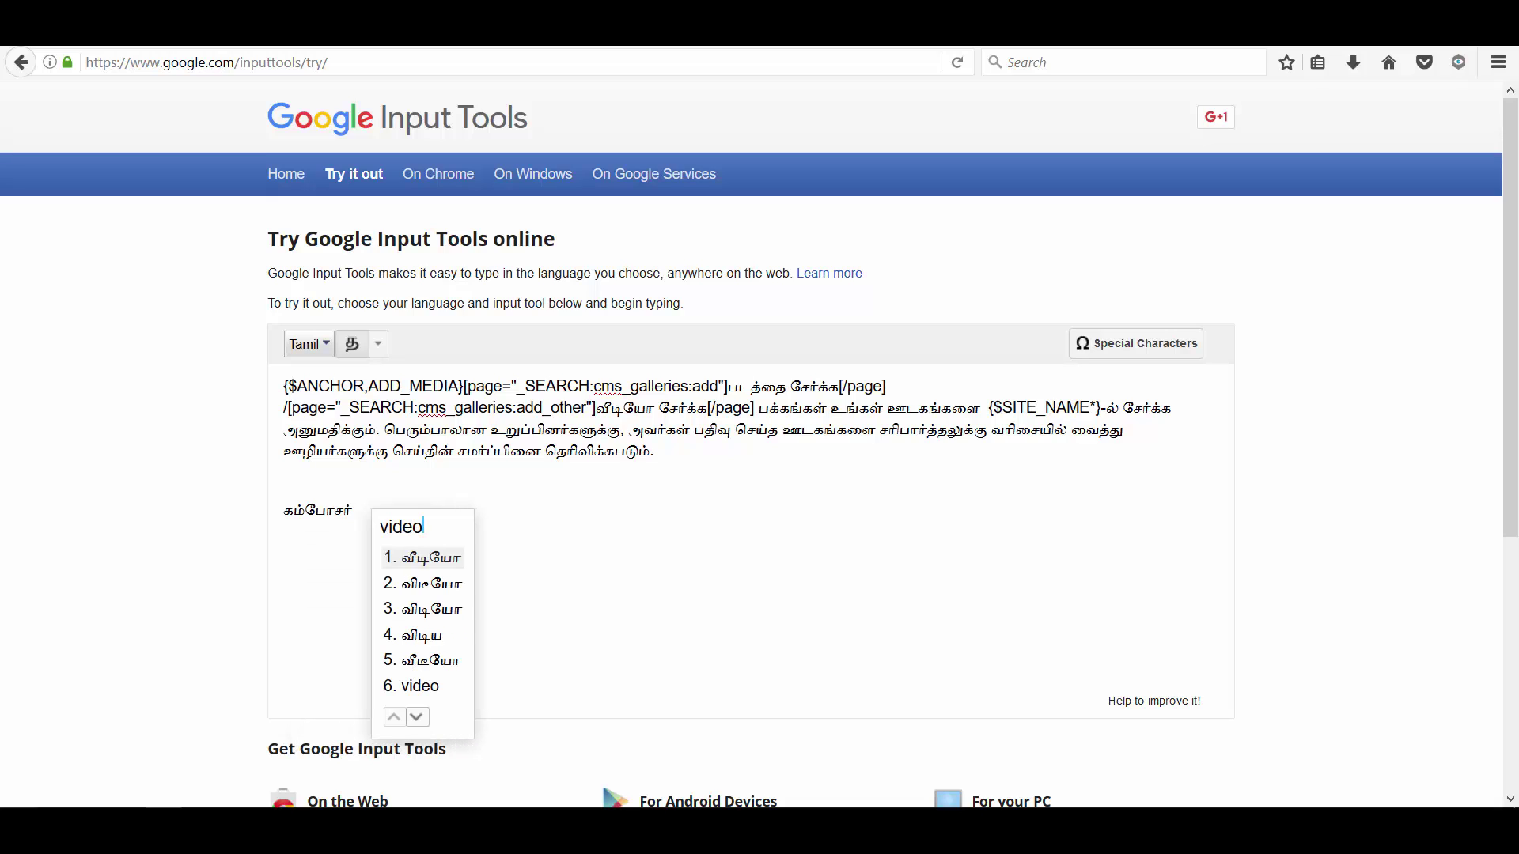
{"action": "key", "text": "space"}
{"action": "type", "text": "tu"}
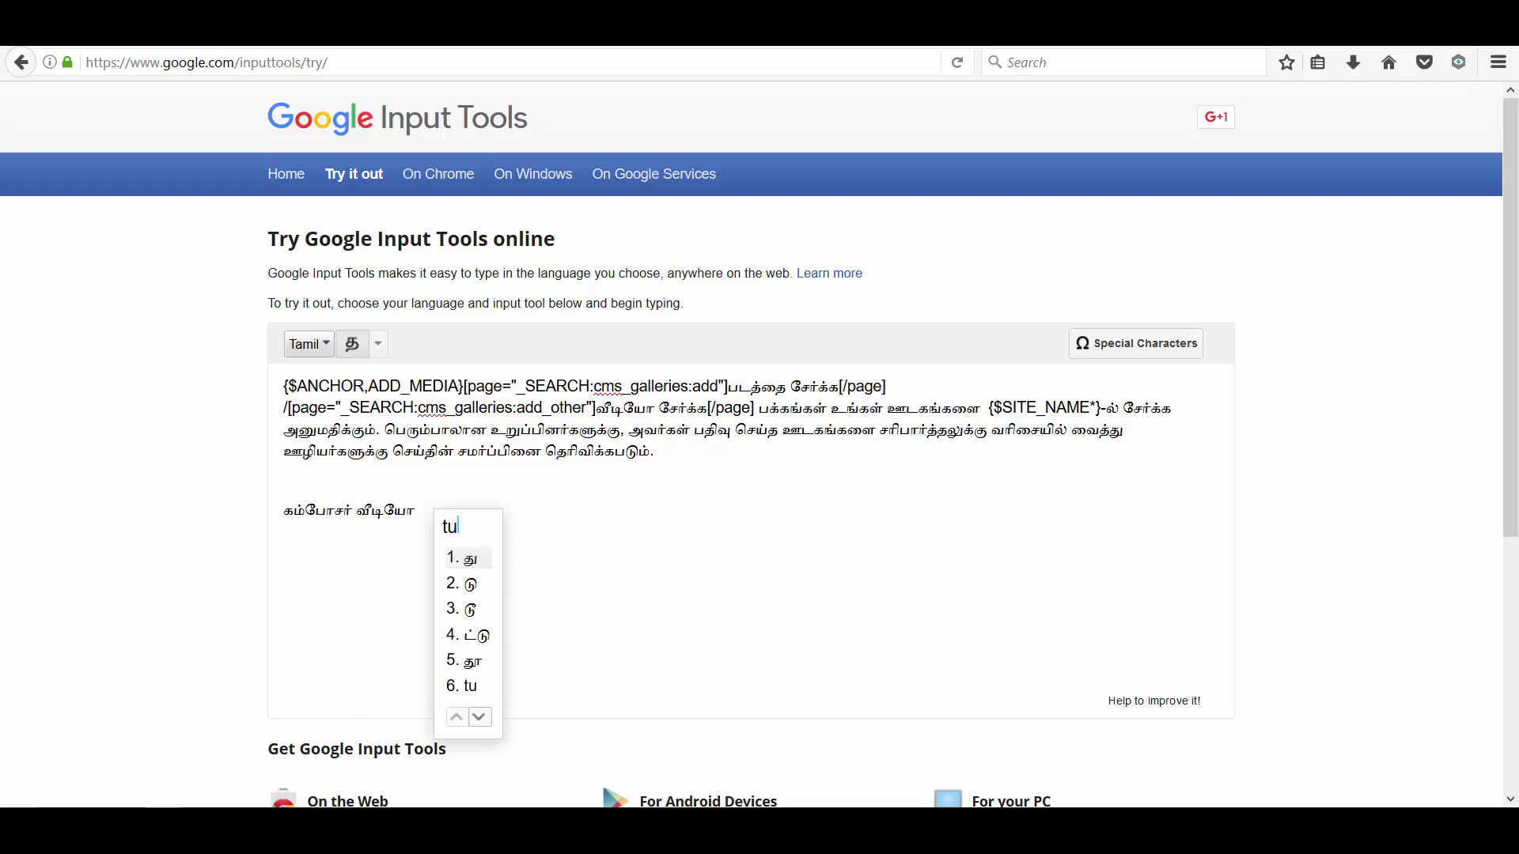
{"action": "type", "text": "torial"}
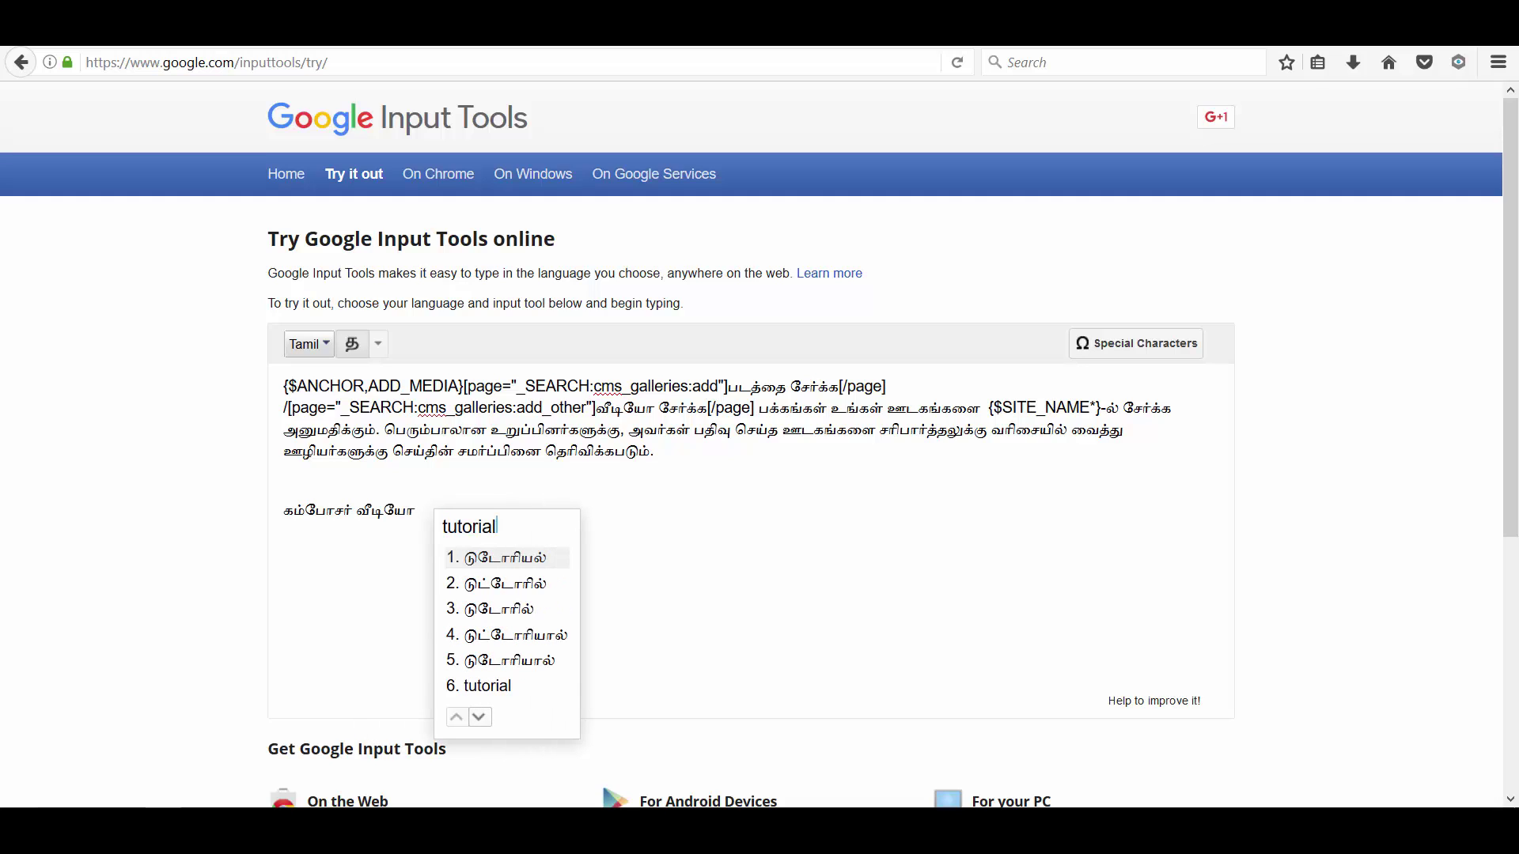
{"action": "key", "text": "space"}
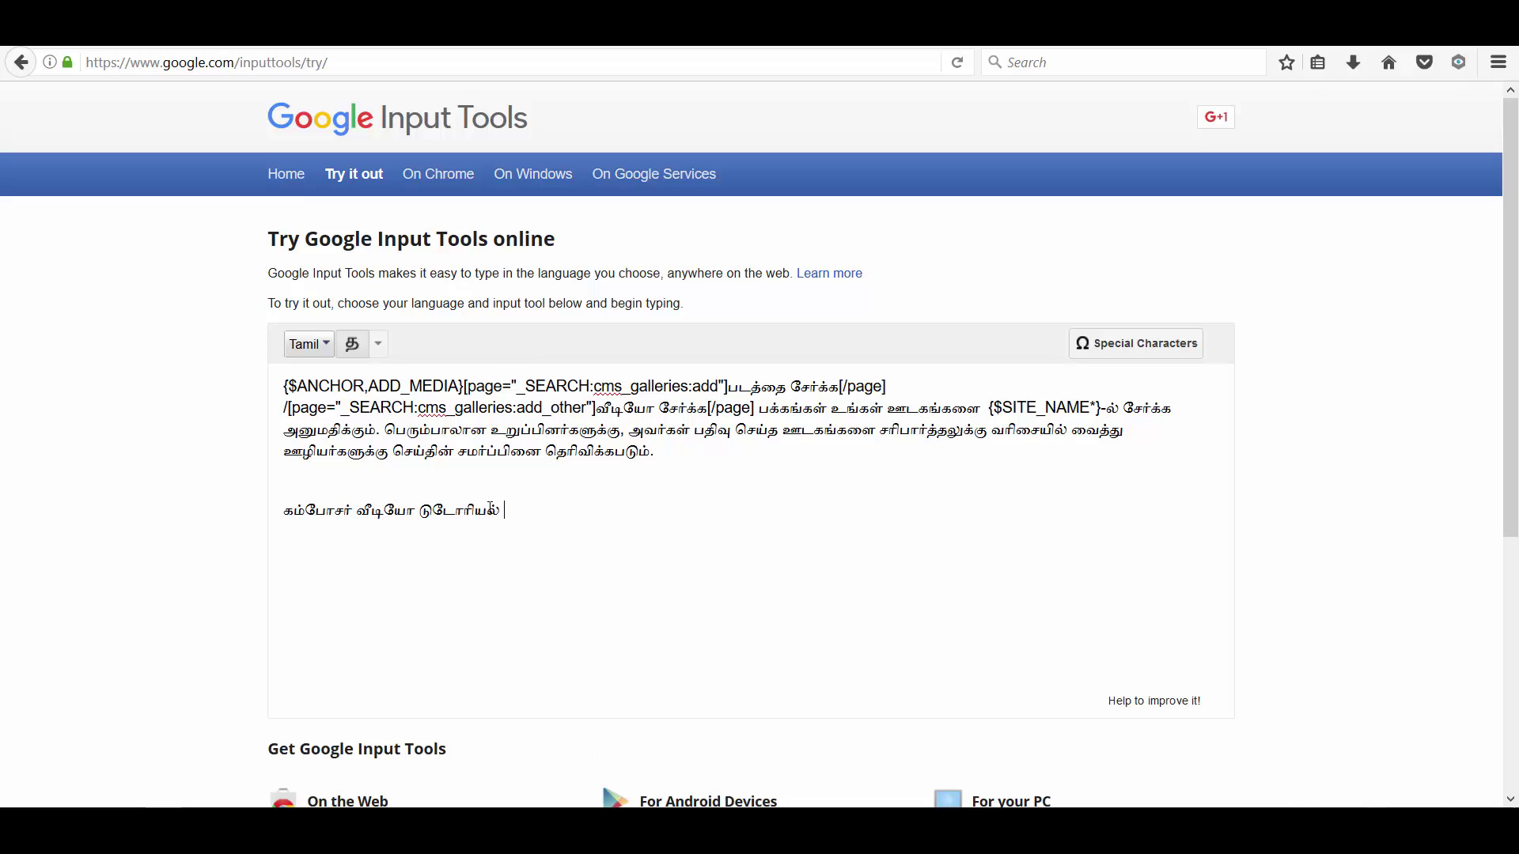
Delete the test line and select all the Tamil ADD_MEDIA text.
{"action": "left_click_drag", "start_coordinate": [492, 509], "coordinate": [279, 484]}
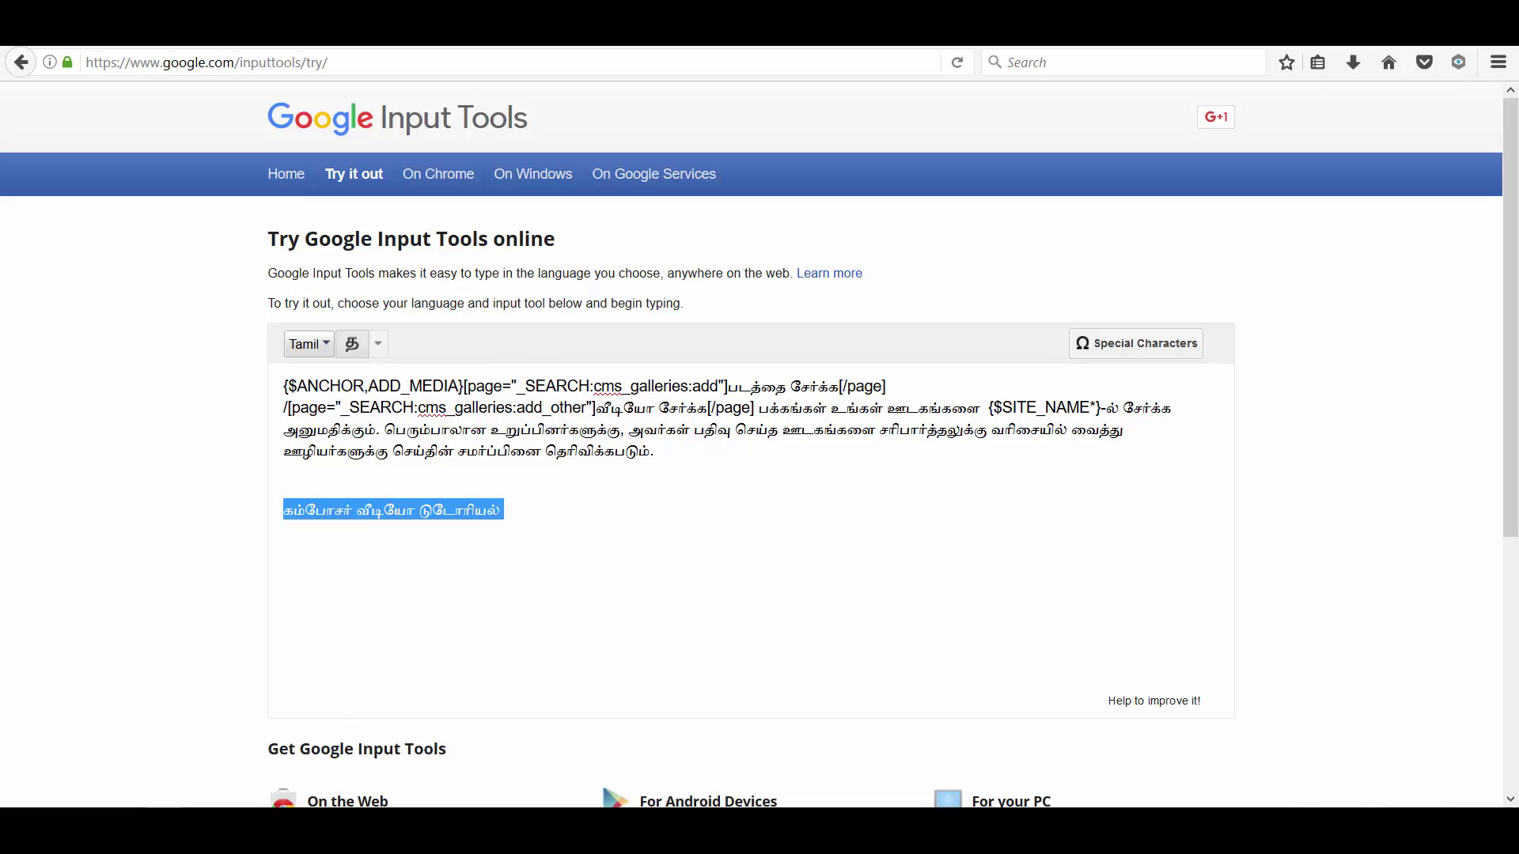
{"action": "key", "text": "ctrl+x"}
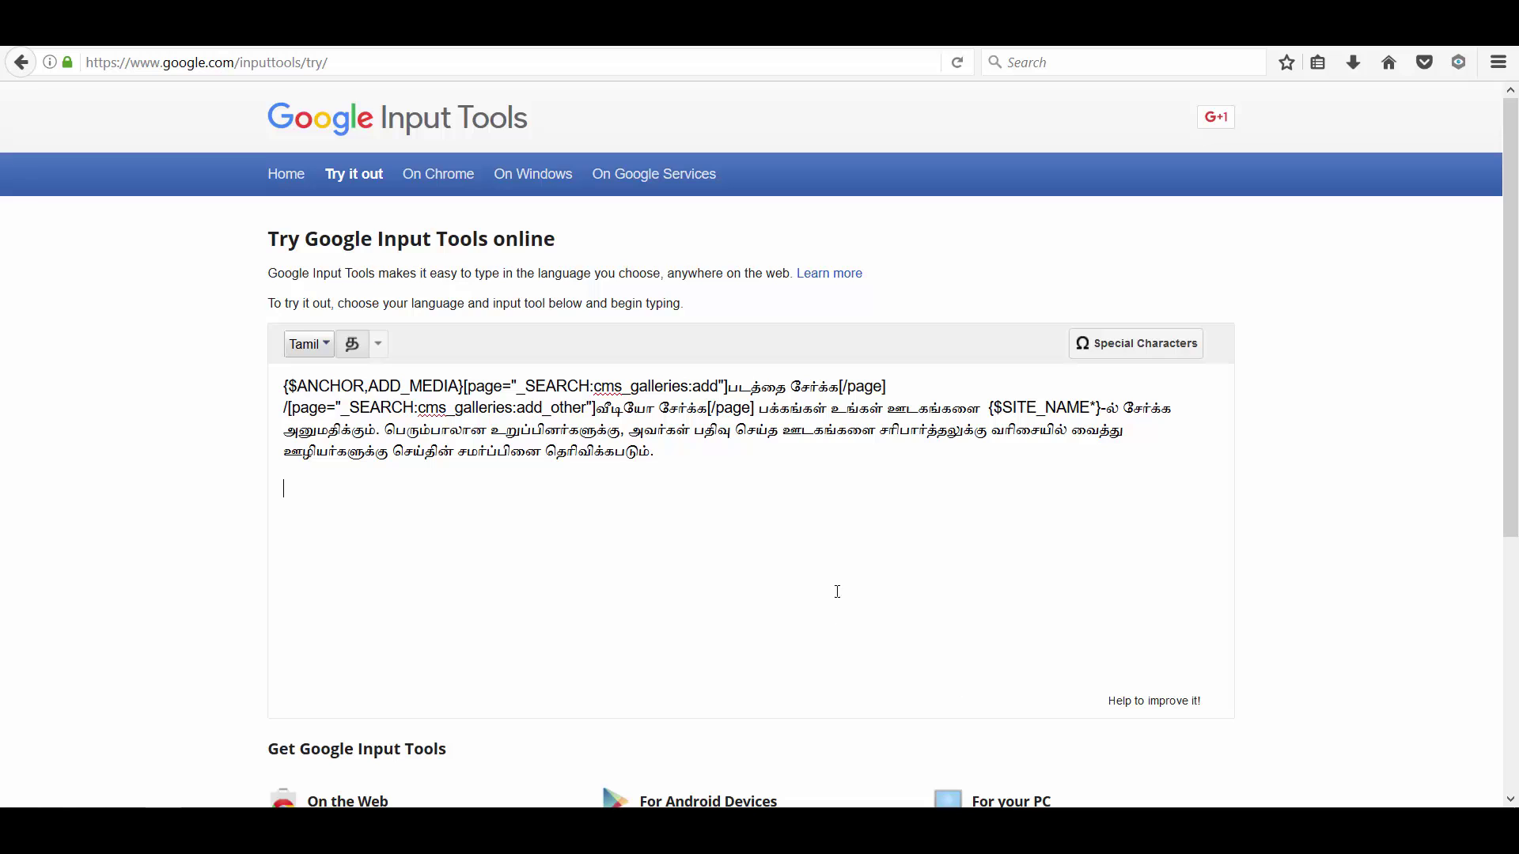
{"action": "key", "text": "ctrl+a"}
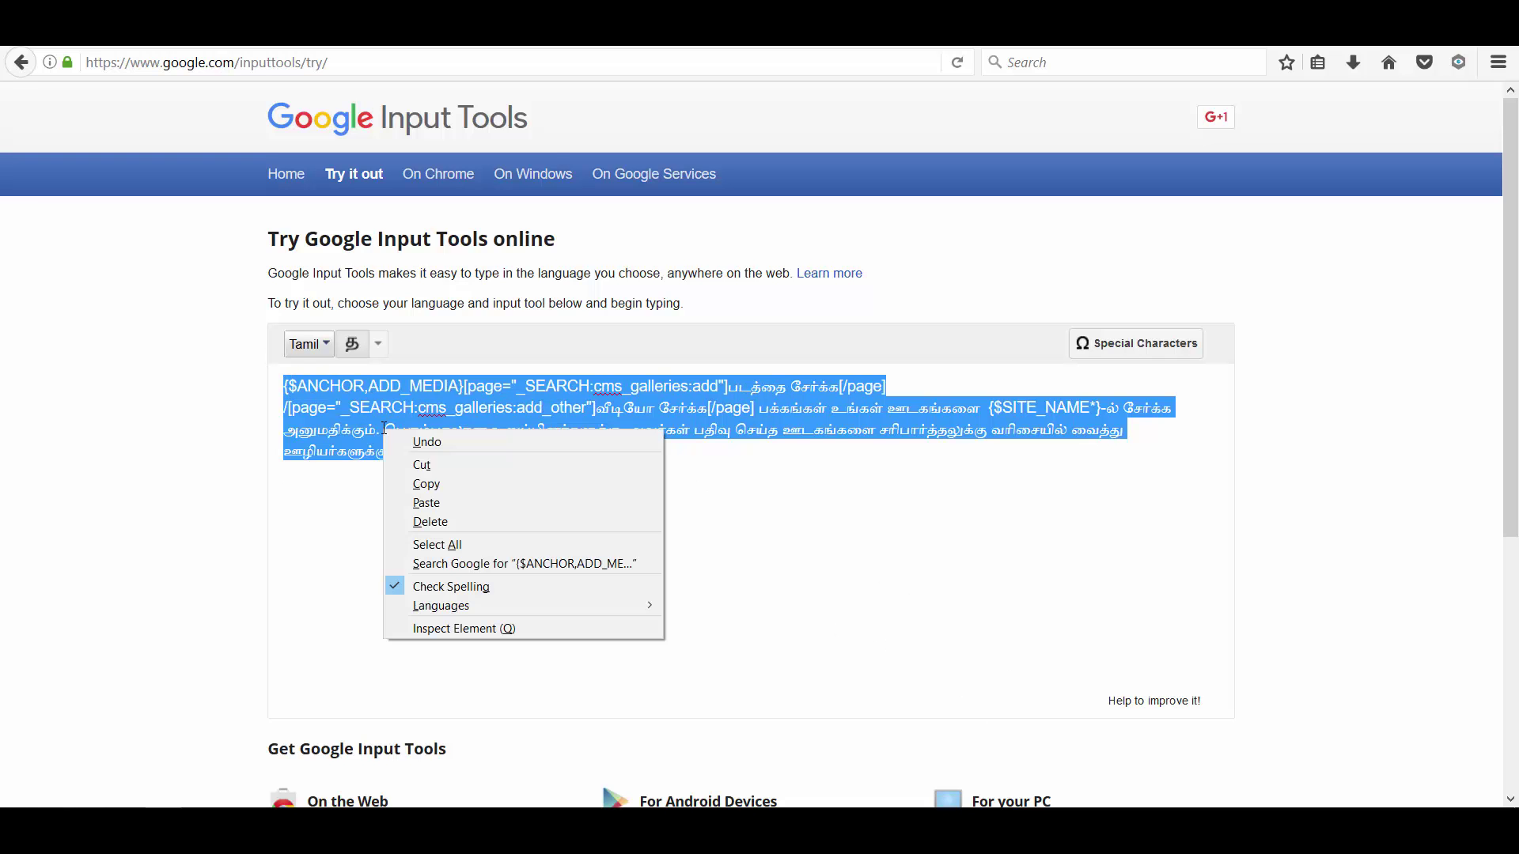
Copy the Tamil text into the ADD_MEDIA translation field and save it.
{"action": "right_click", "coordinate": [385, 432]}
{"action": "left_click", "coordinate": [428, 483]}
{"action": "key", "text": "ctrl+Tab"}
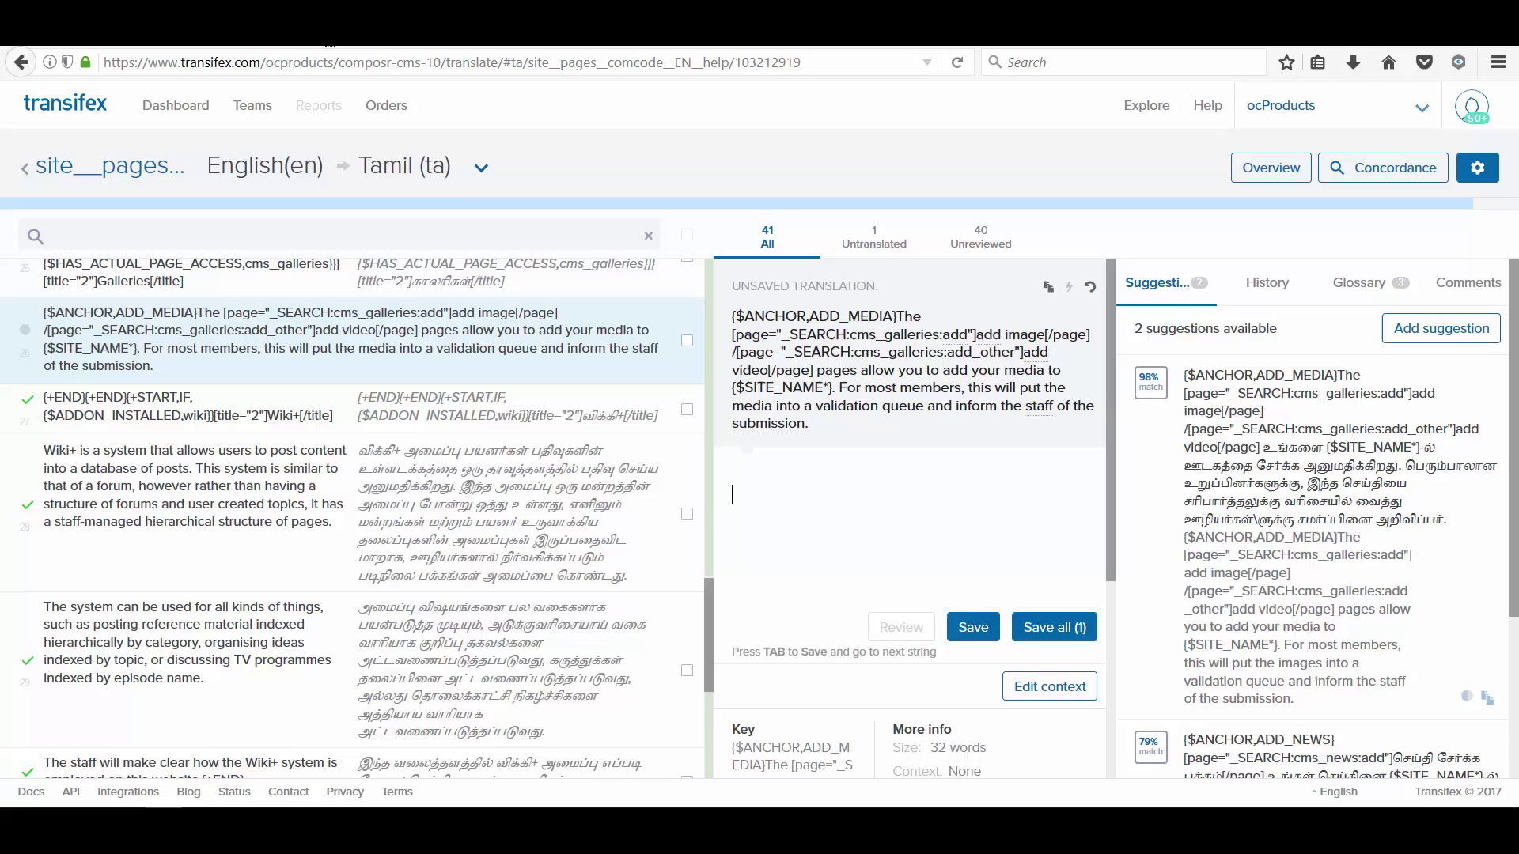
{"action": "left_click", "coordinate": [817, 508]}
{"action": "key", "text": "ctrl+v"}
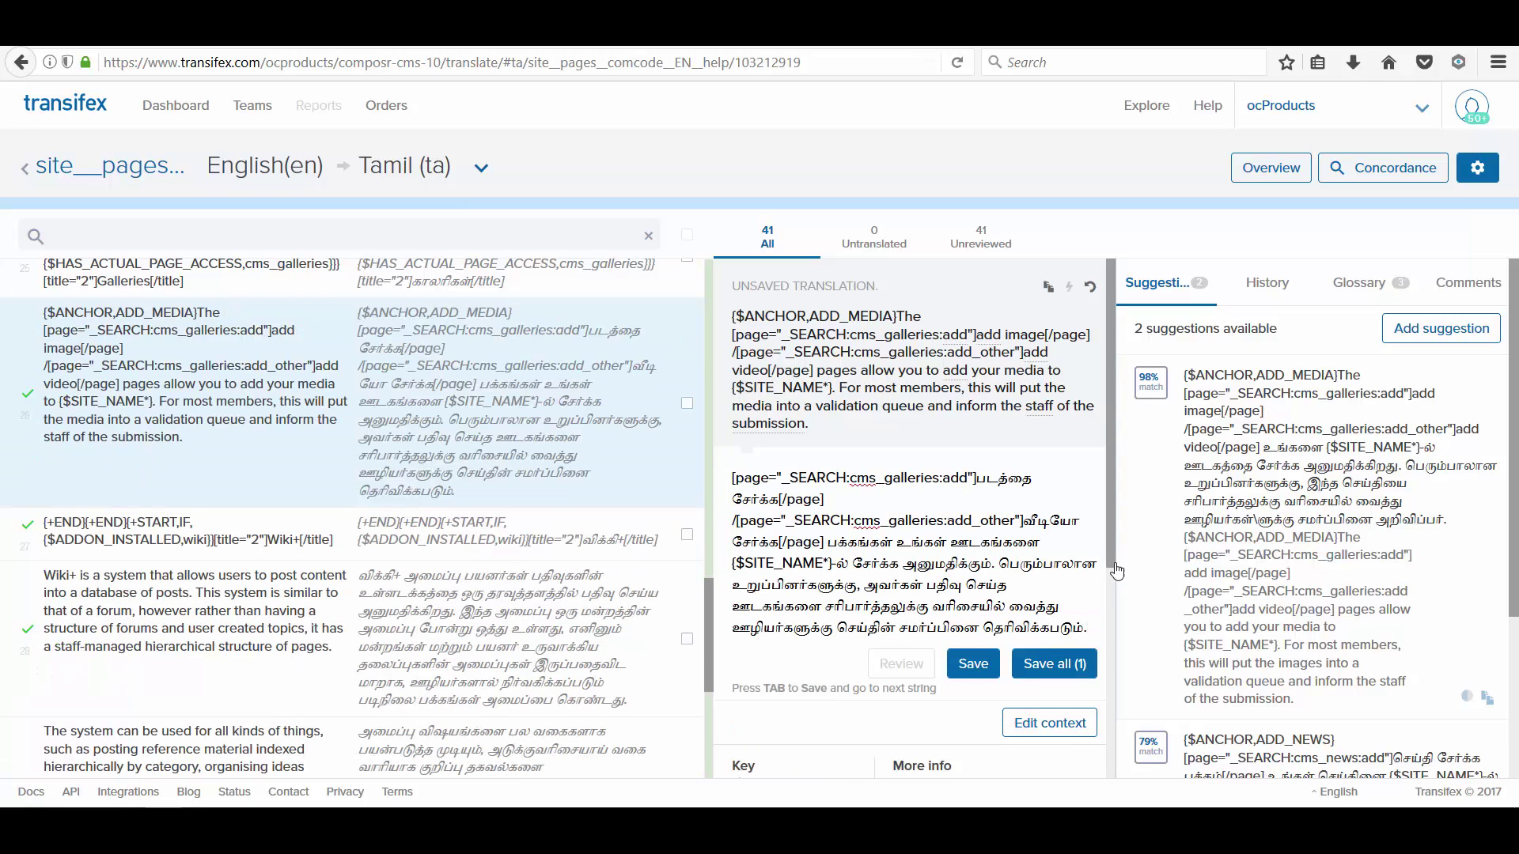
{"action": "scroll", "coordinate": [1094, 557], "scroll_direction": "down", "scroll_amount": 1}
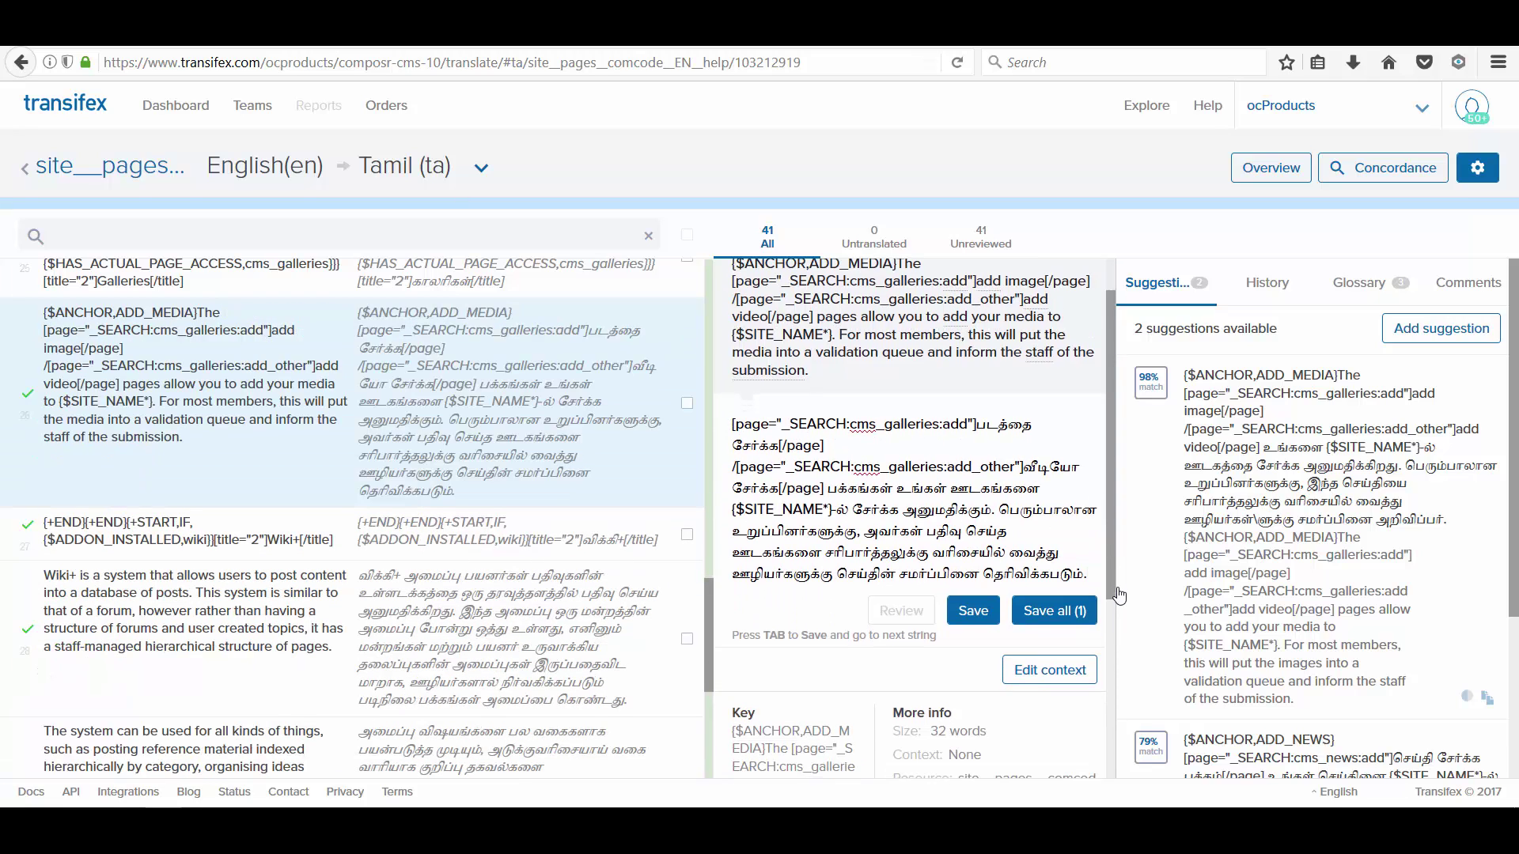
{"action": "left_click", "coordinate": [975, 620]}
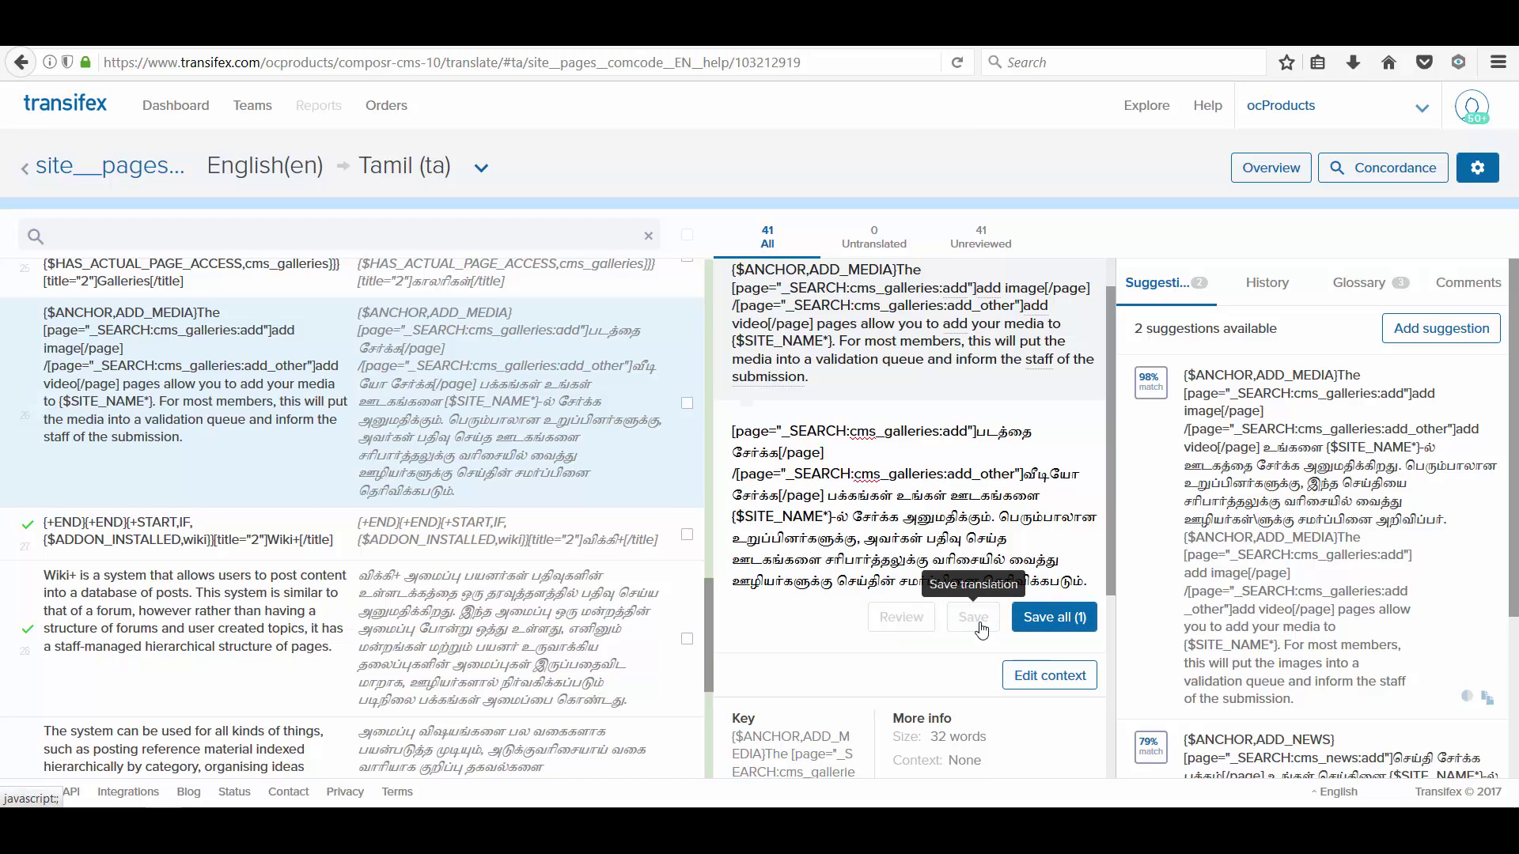